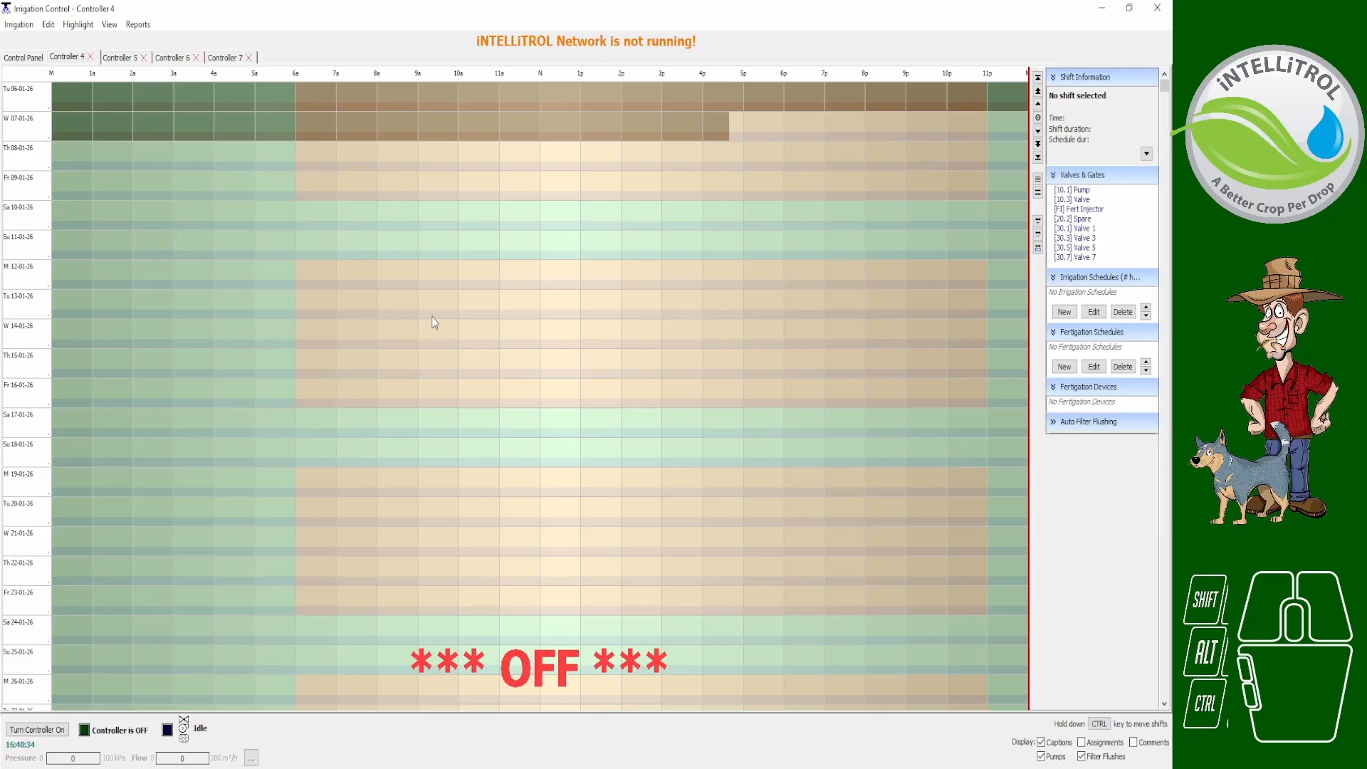
Browse the Controller 4 irrigation calendar back to December 2025 and return it to the current date.
{"action": "left_click", "coordinate": [1037, 91]}
{"action": "left_click", "coordinate": [1038, 91]}
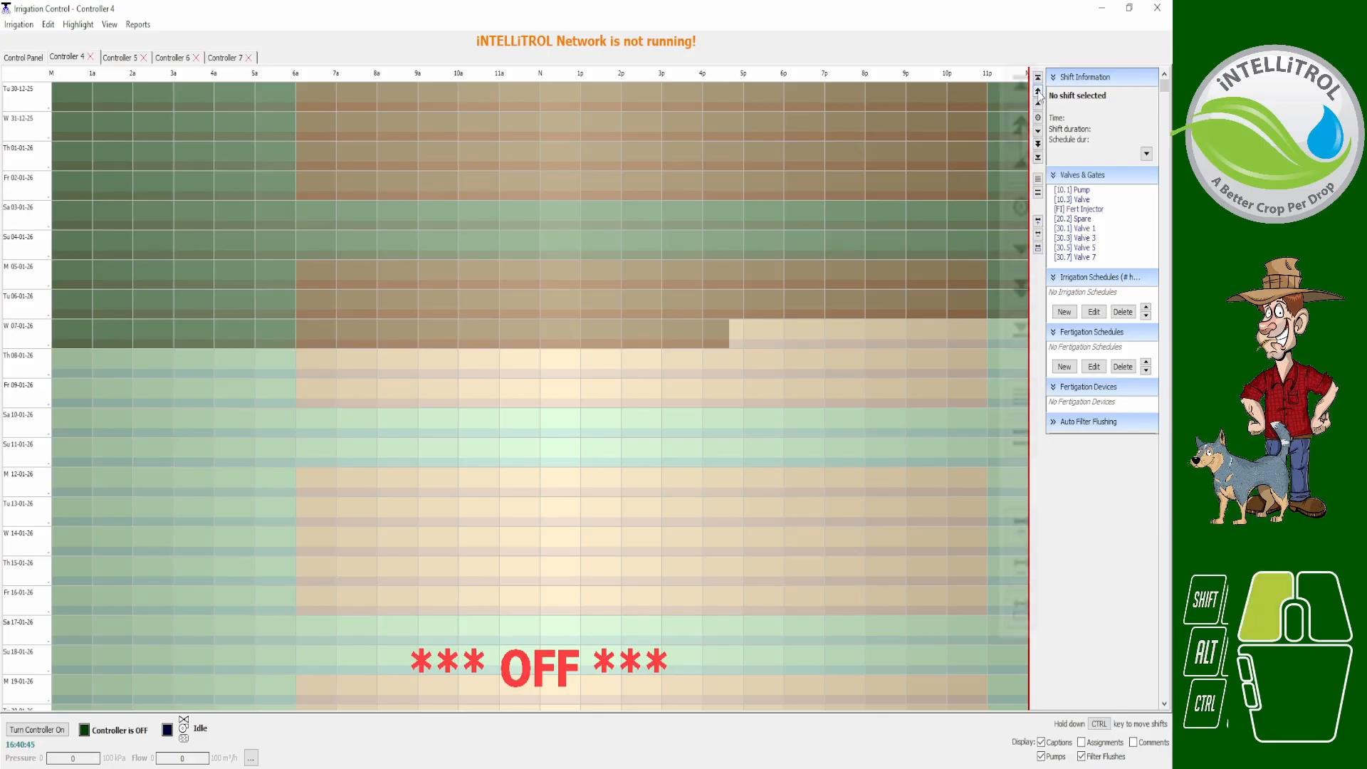
{"action": "left_click", "coordinate": [1038, 93]}
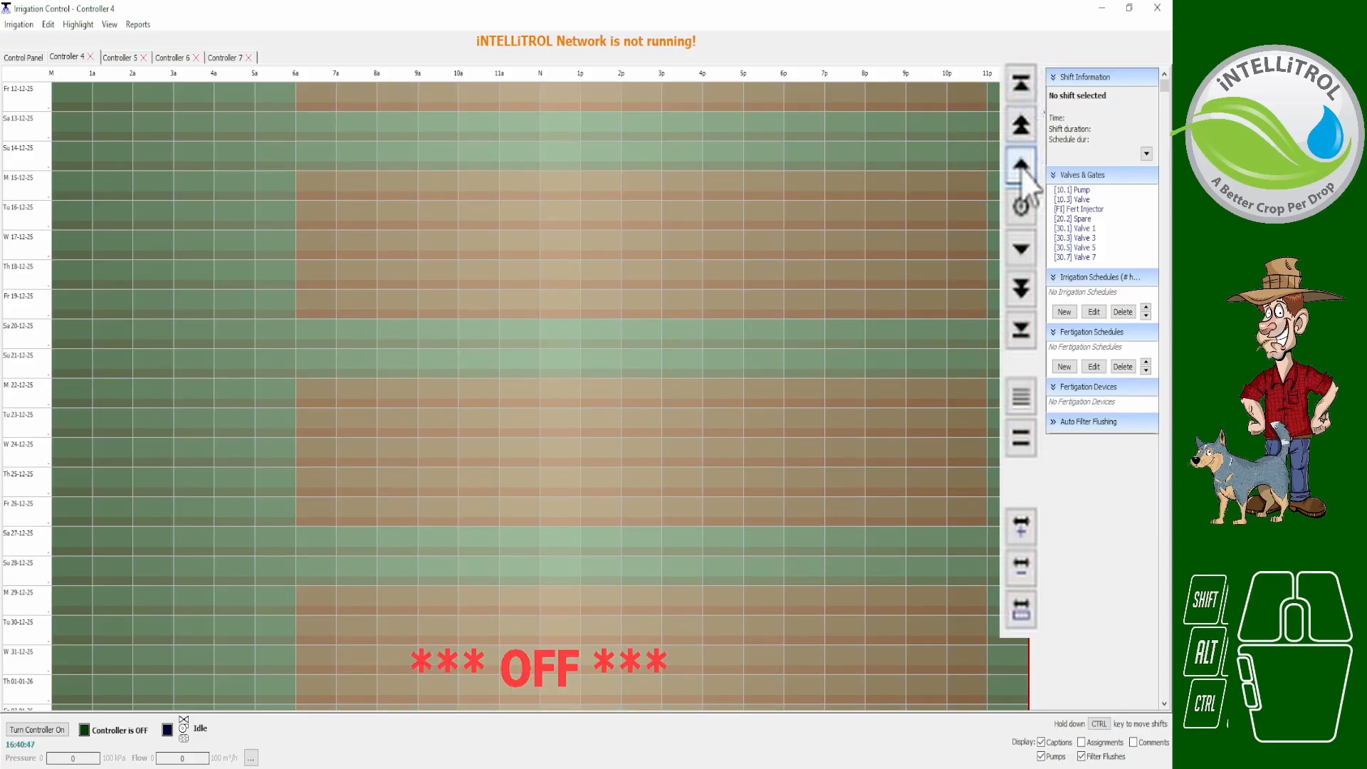
{"action": "left_click", "coordinate": [1023, 223]}
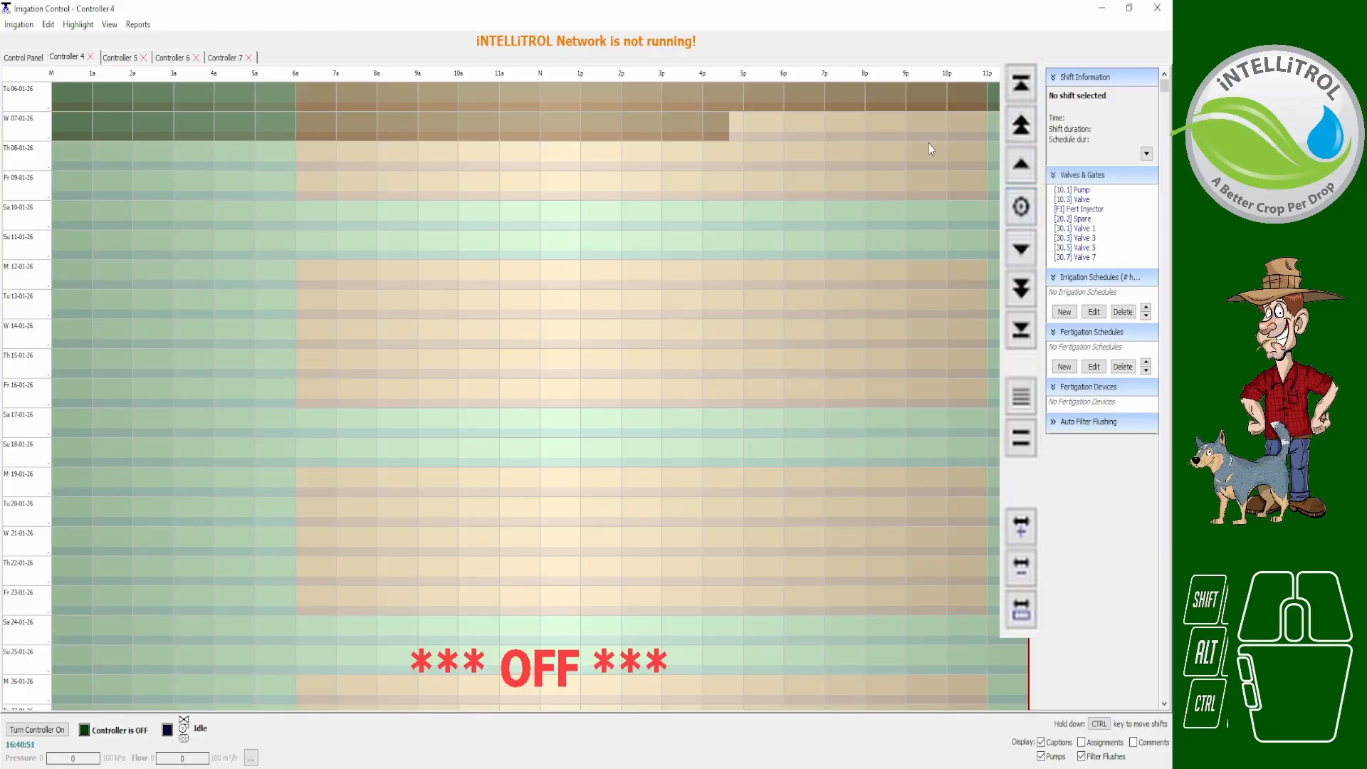
{"action": "scroll", "coordinate": [928, 143], "scroll_direction": "up", "scroll_amount": 2}
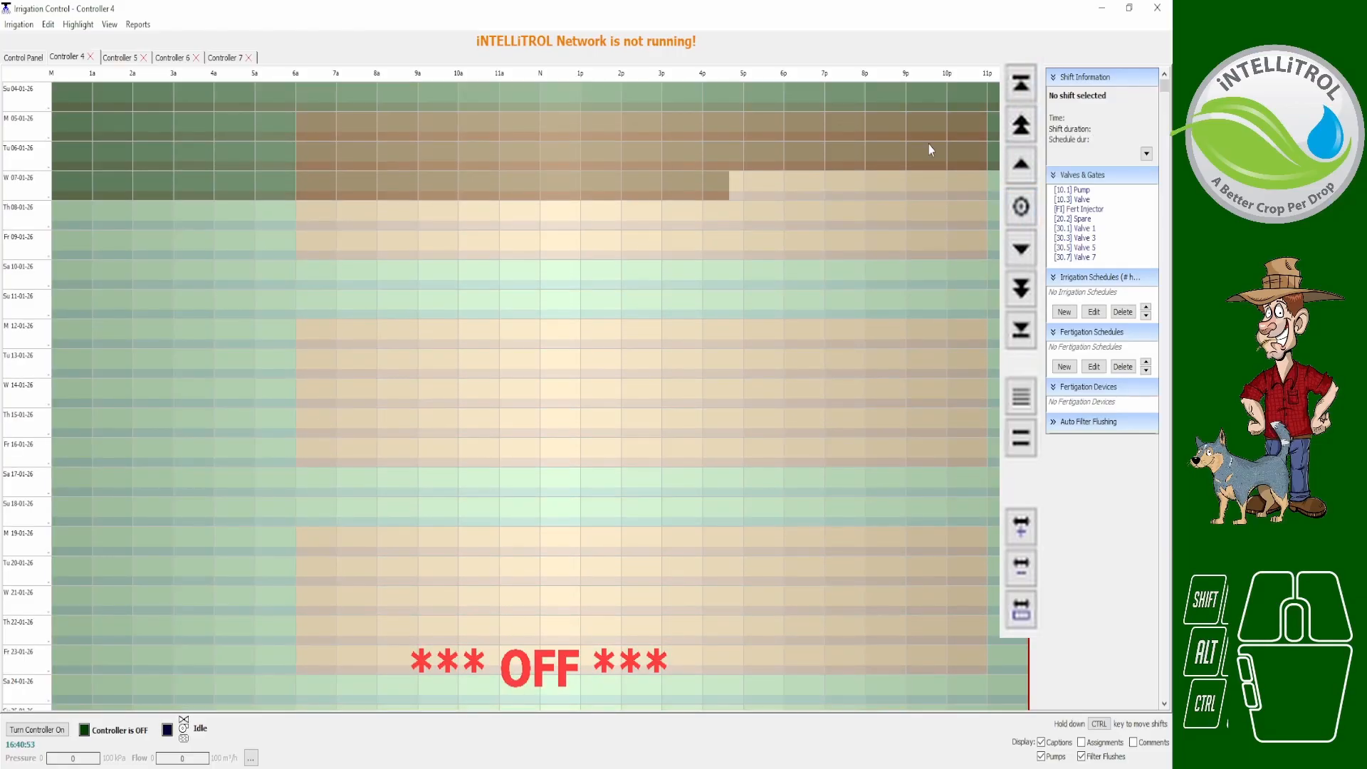
{"action": "scroll", "coordinate": [928, 144], "scroll_direction": "down", "scroll_amount": 4}
{"action": "scroll", "coordinate": [928, 144], "scroll_direction": "up", "scroll_amount": 3}
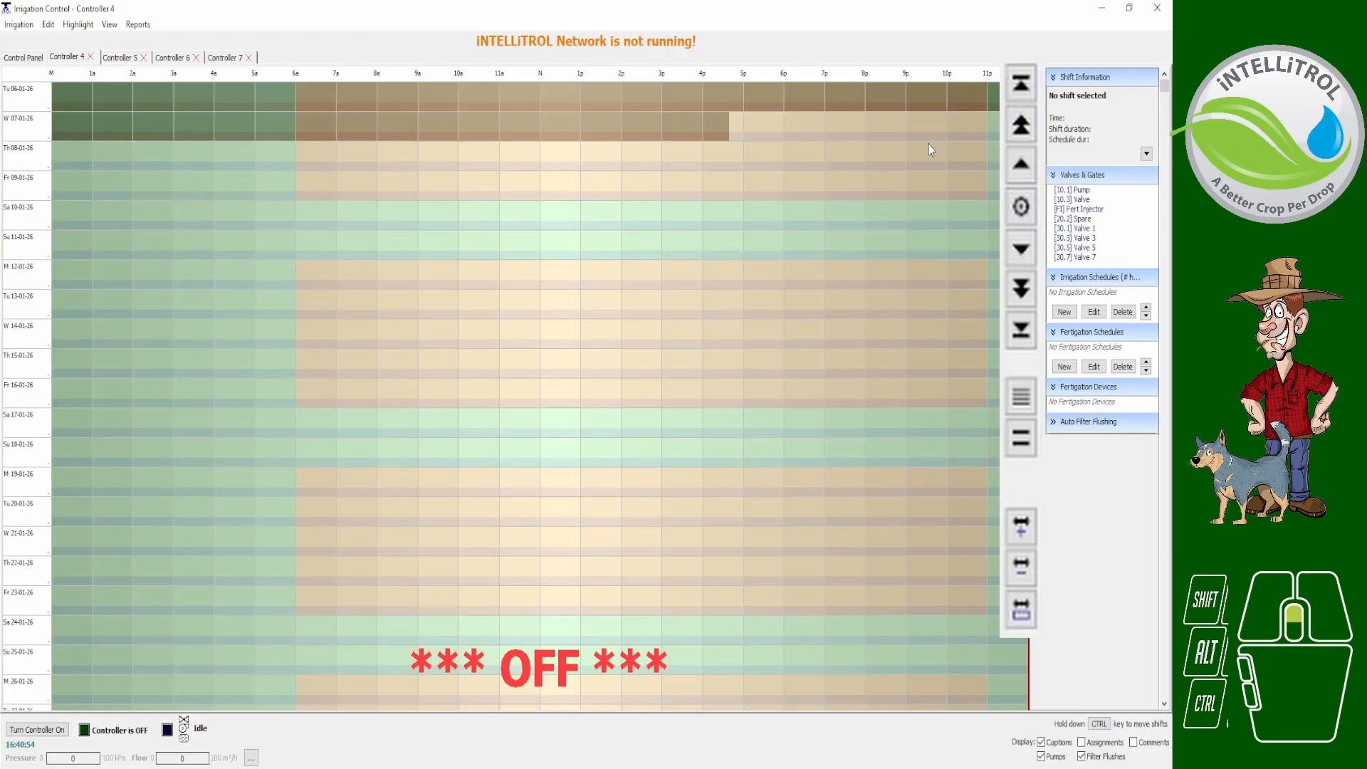
{"action": "left_click", "coordinate": [1021, 207]}
View more calendar days by shrinking the day rows, and restore the original row height.
{"action": "left_click", "coordinate": [1020, 397]}
{"action": "left_click", "coordinate": [1020, 397]}
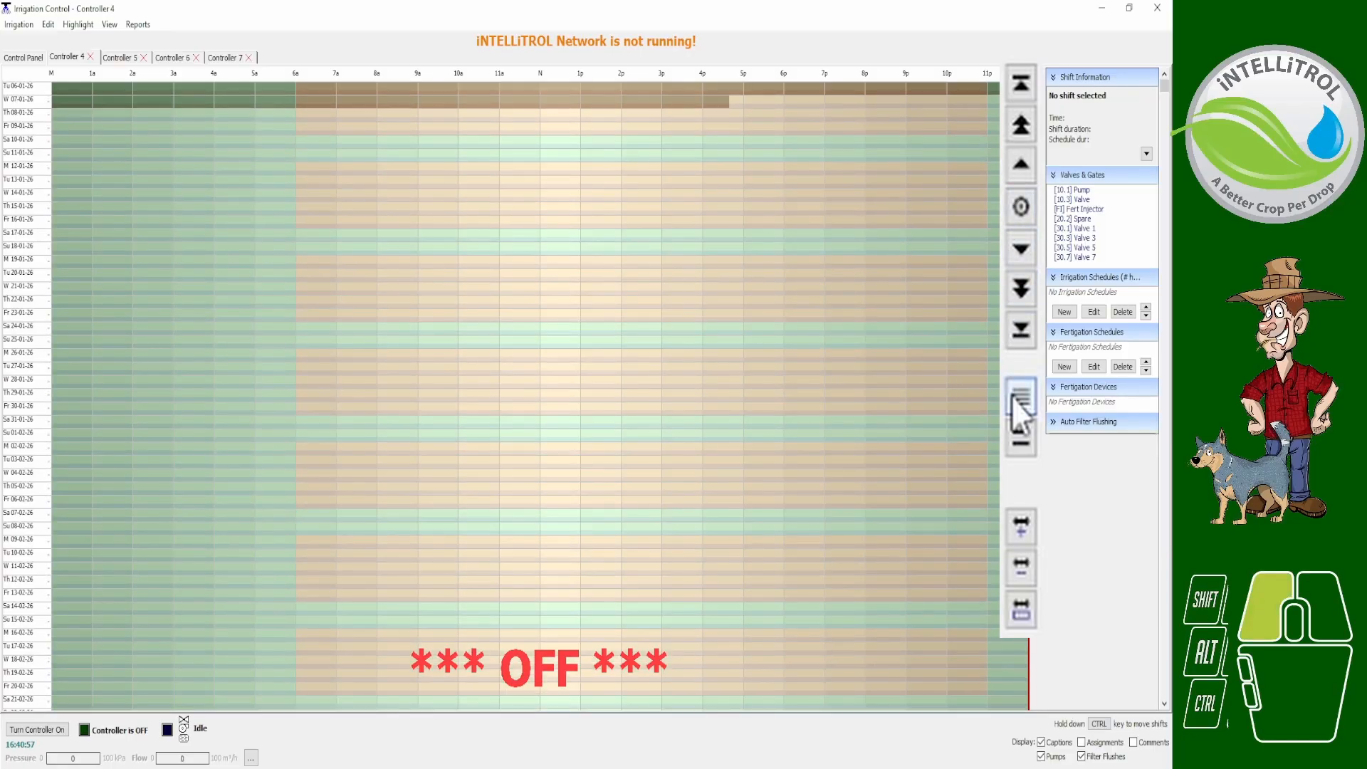
{"action": "left_click", "coordinate": [1020, 450]}
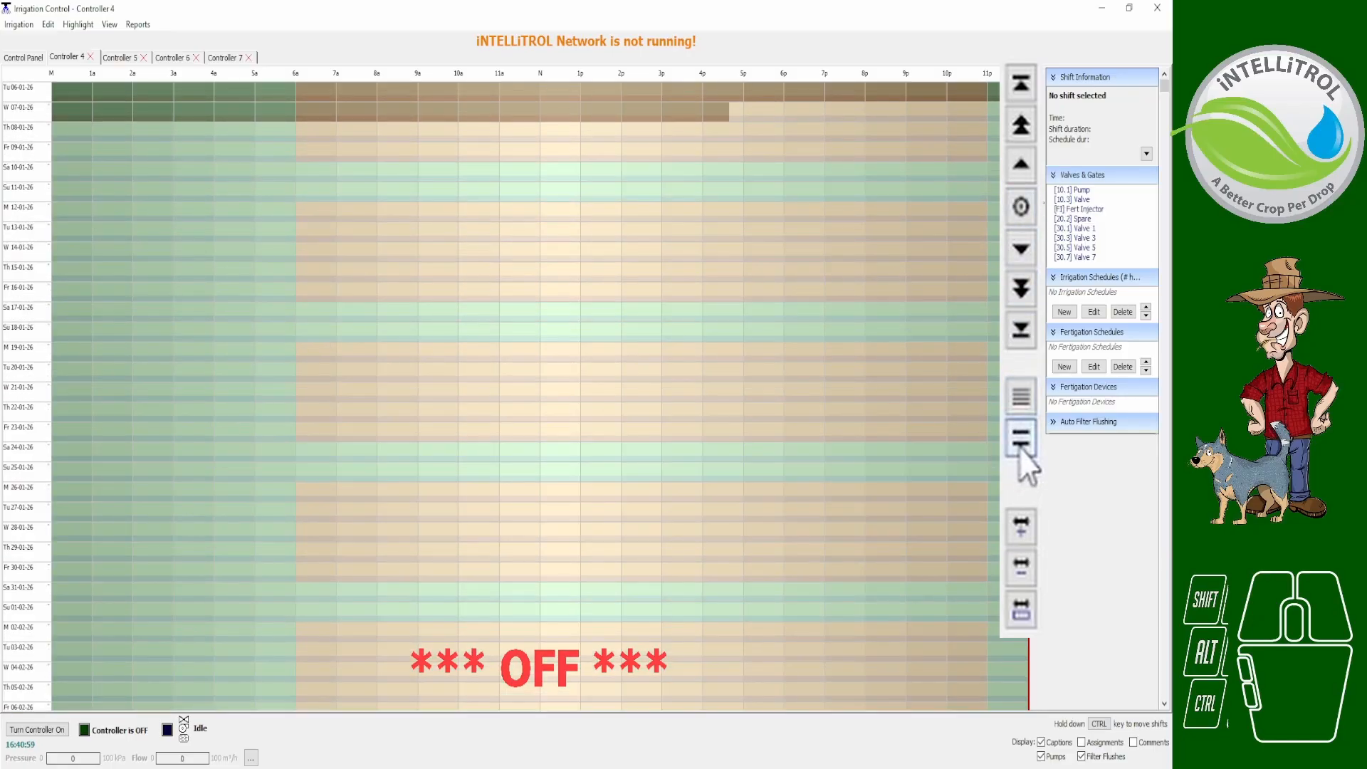
{"action": "left_click", "coordinate": [1020, 450]}
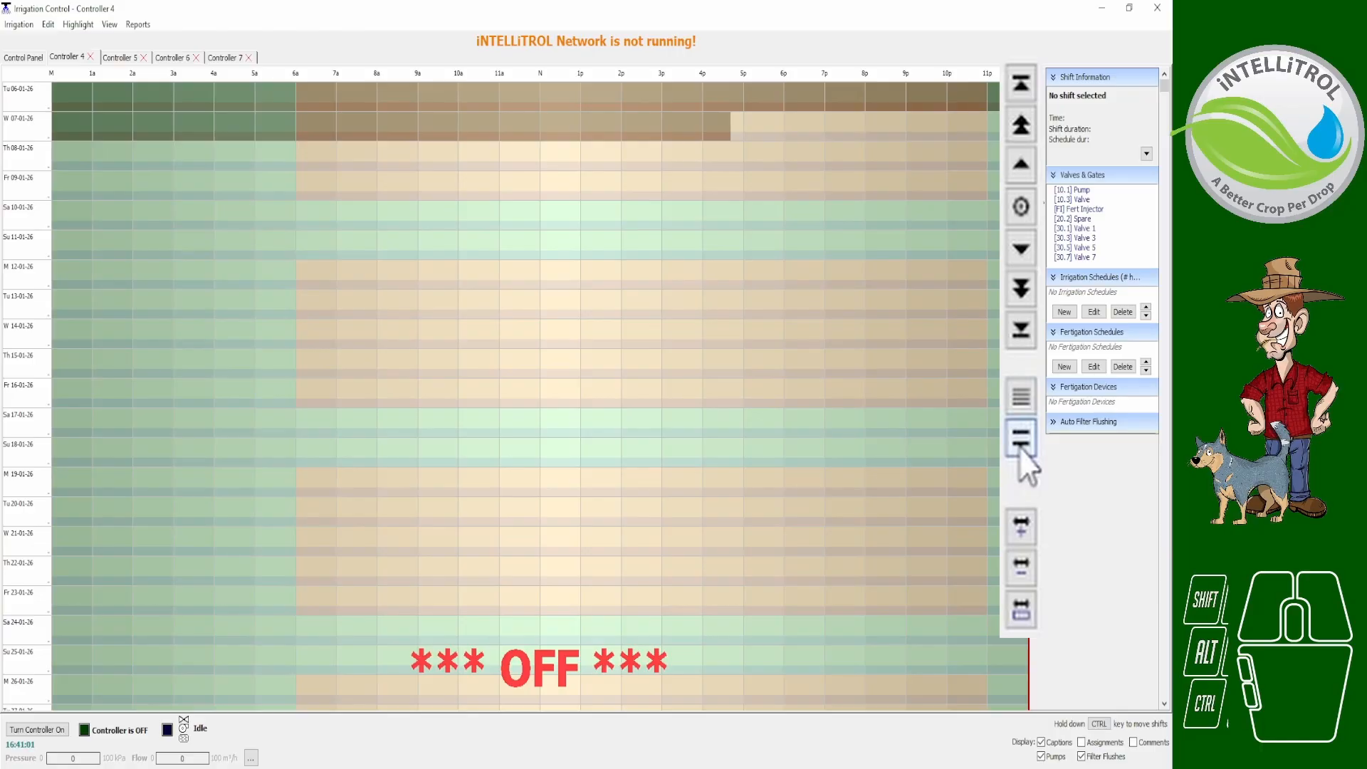
Magnify the calendar's time scale, including the afternoon hours, and reset it to the full-day view.
{"action": "left_click", "coordinate": [1009, 529]}
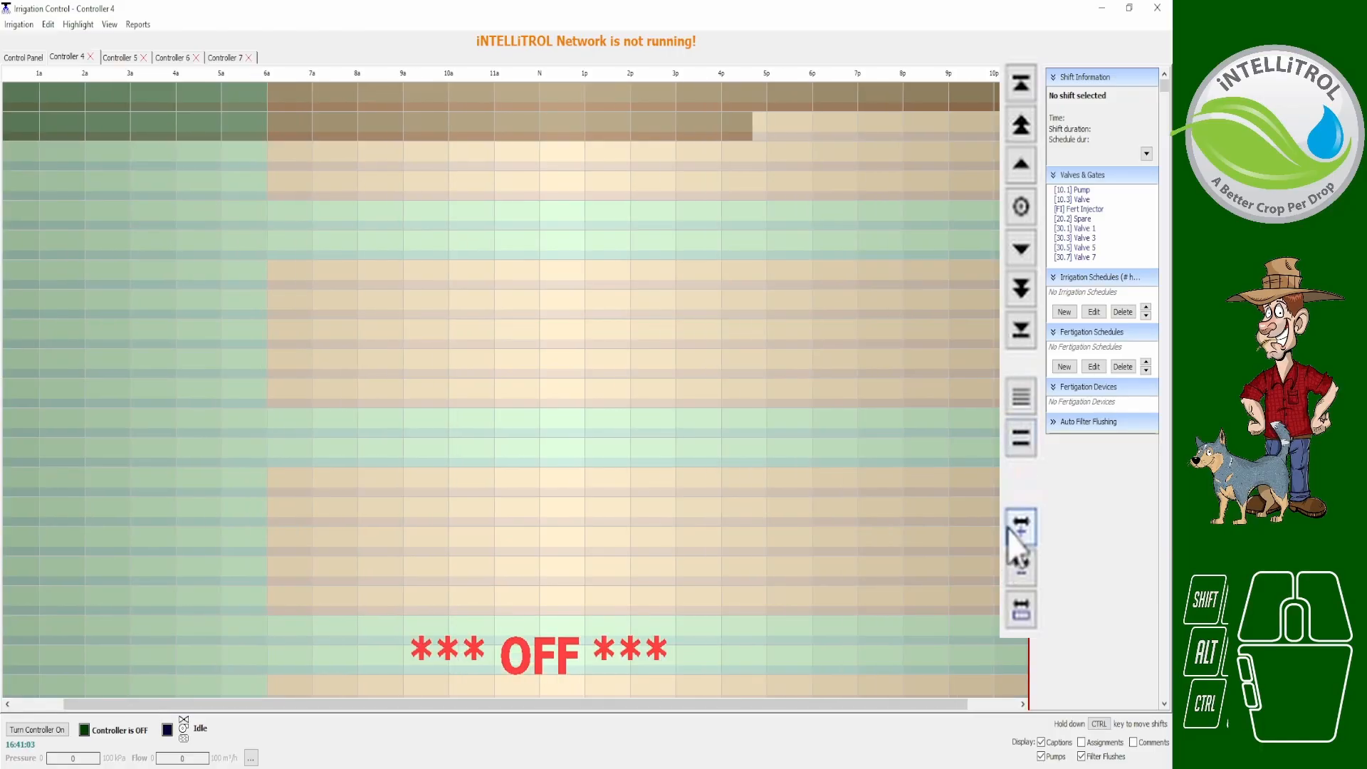
{"action": "left_click", "coordinate": [1009, 528]}
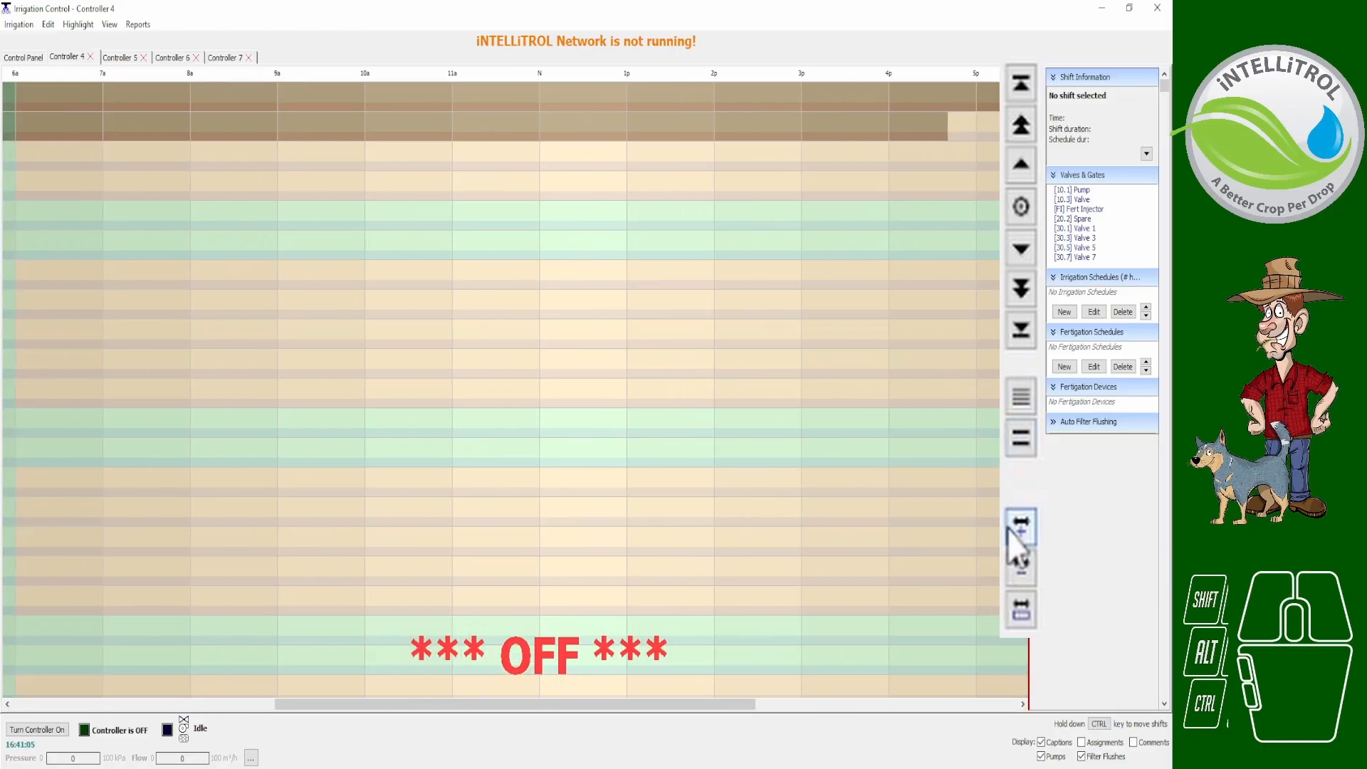
{"action": "left_click", "coordinate": [1020, 608]}
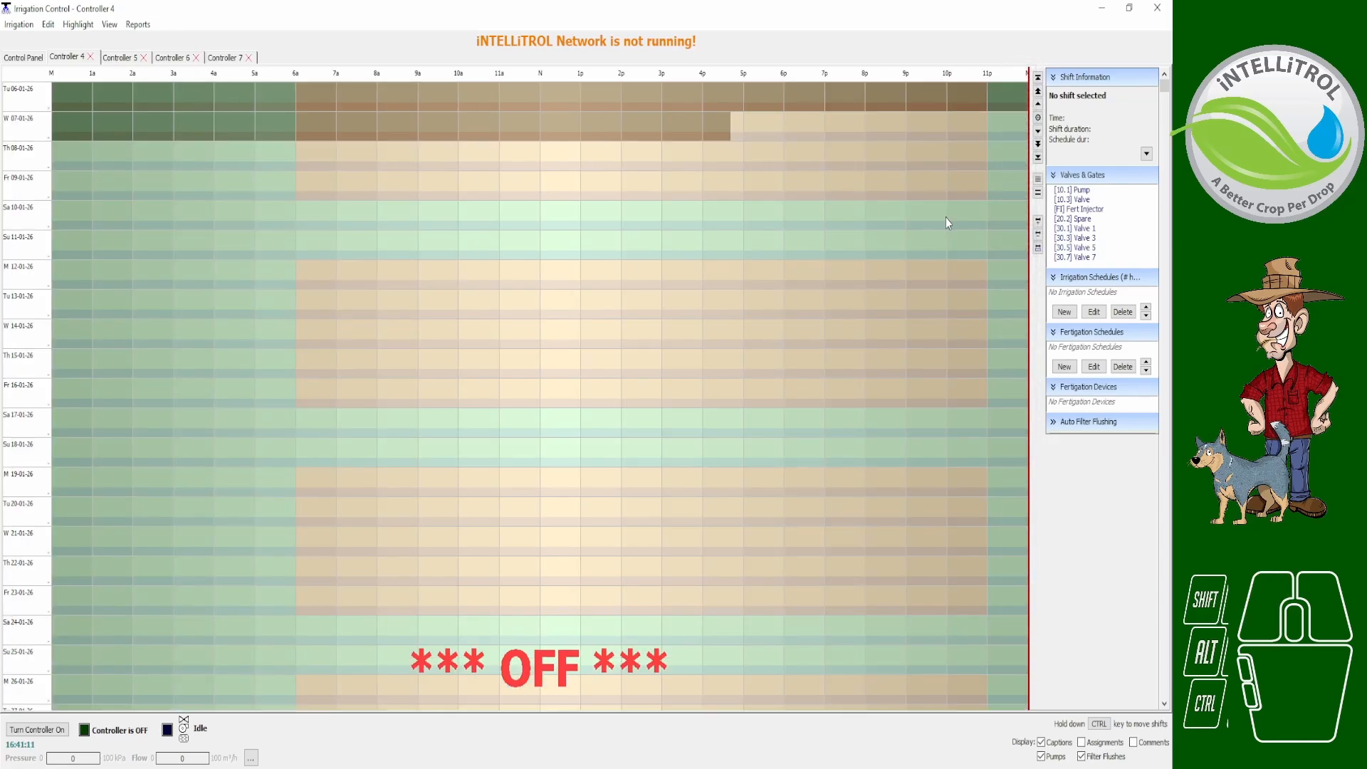
{"action": "left_click", "coordinate": [626, 199]}
{"action": "left_click_drag", "start_coordinate": [727, 249], "coordinate": [765, 258]}
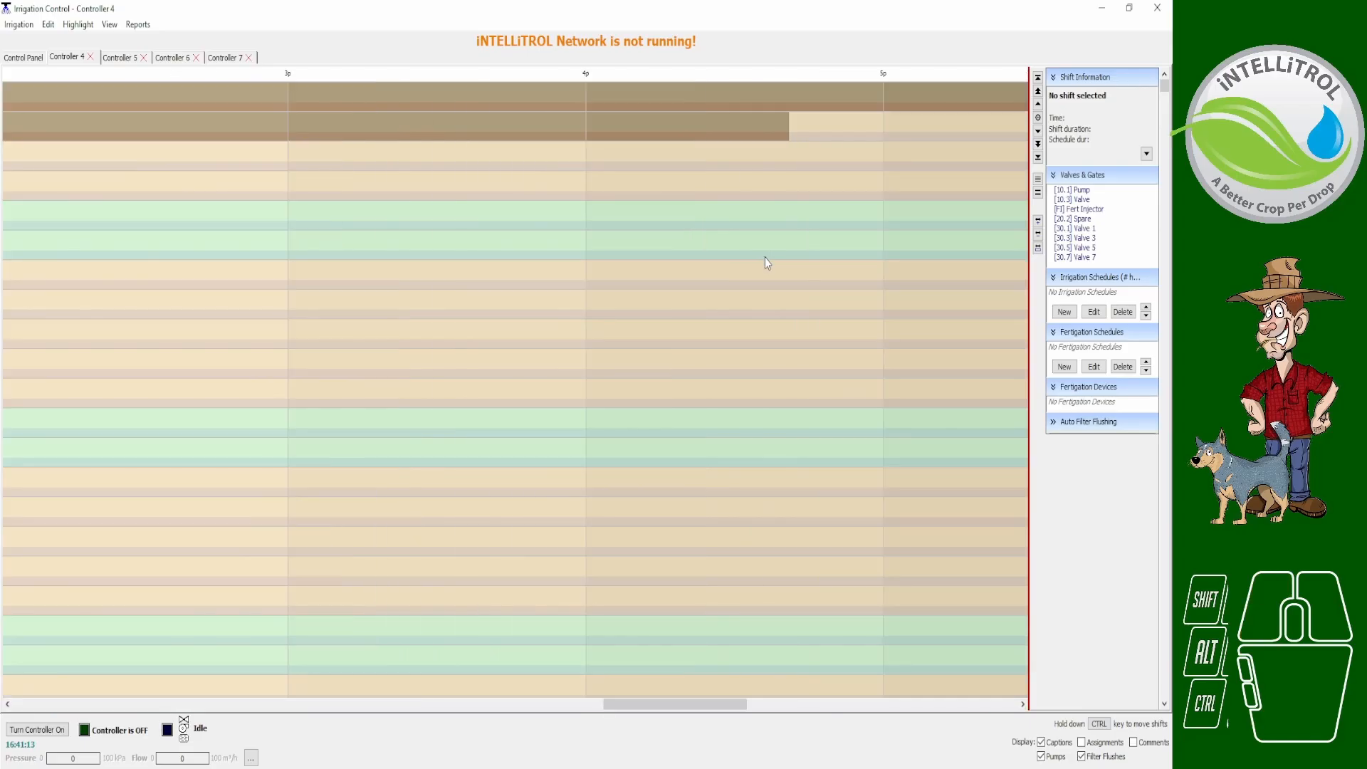
{"action": "double_click", "coordinate": [675, 249]}
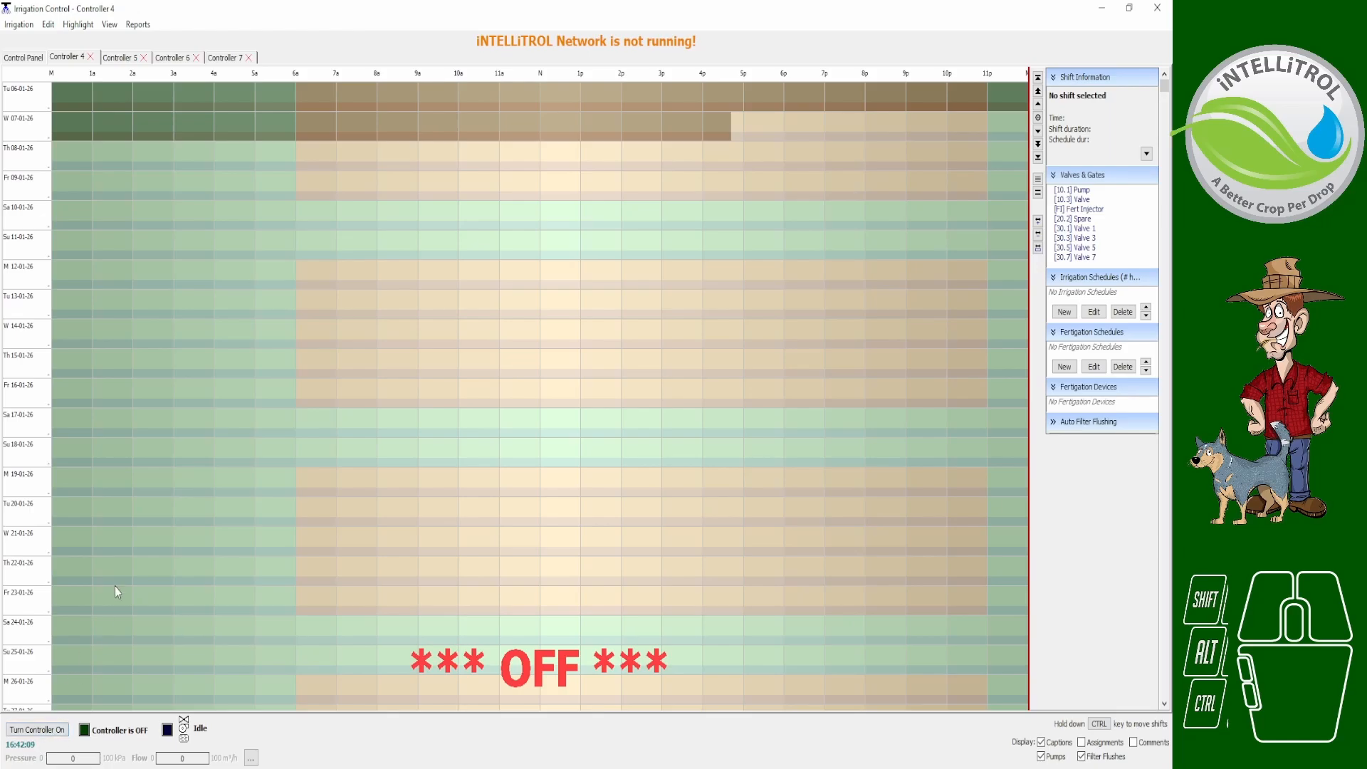
Create a 2-hour irrigation shift for Valve 1 starting 11/01/2026 at 12:05, using pump [10.1].
{"action": "left_click", "coordinate": [1074, 228]}
{"action": "left_click_drag", "start_coordinate": [1074, 229], "coordinate": [552, 245]}
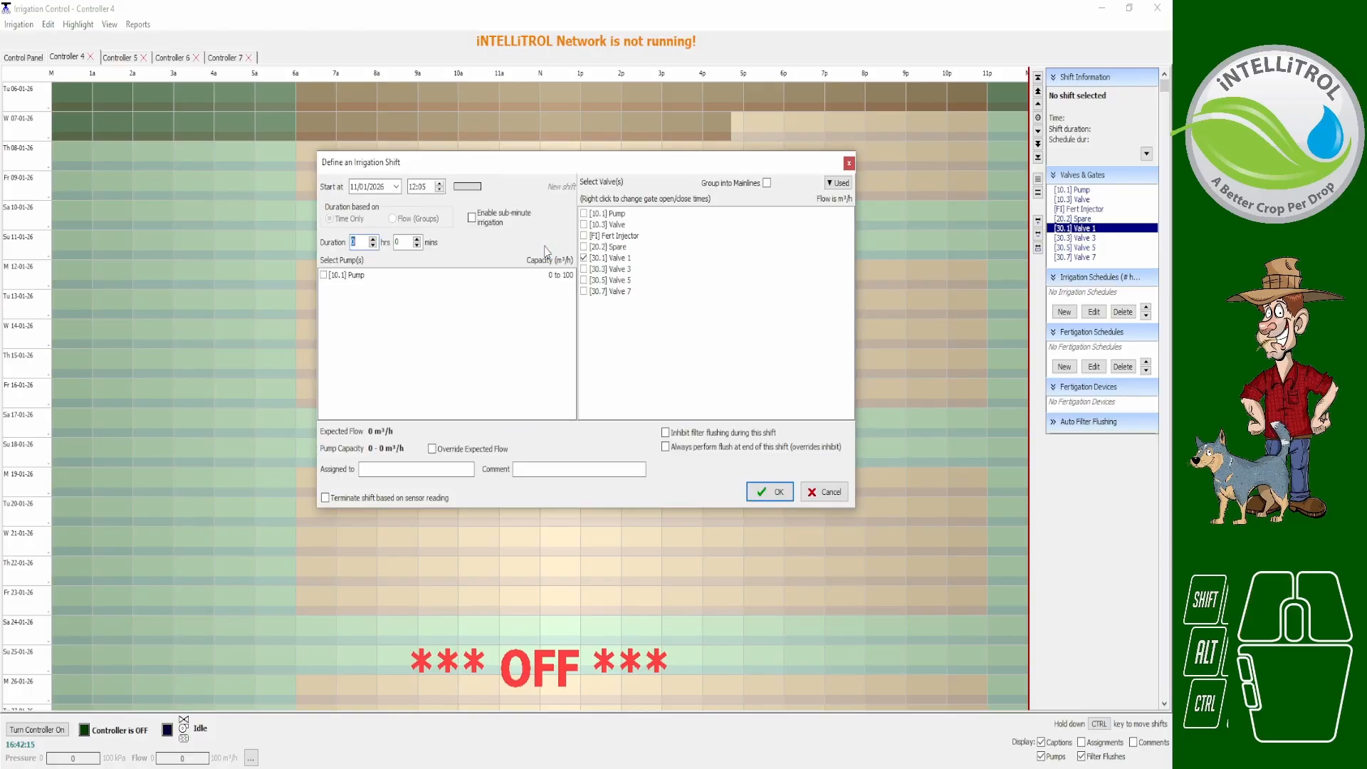
{"action": "left_click", "coordinate": [324, 276]}
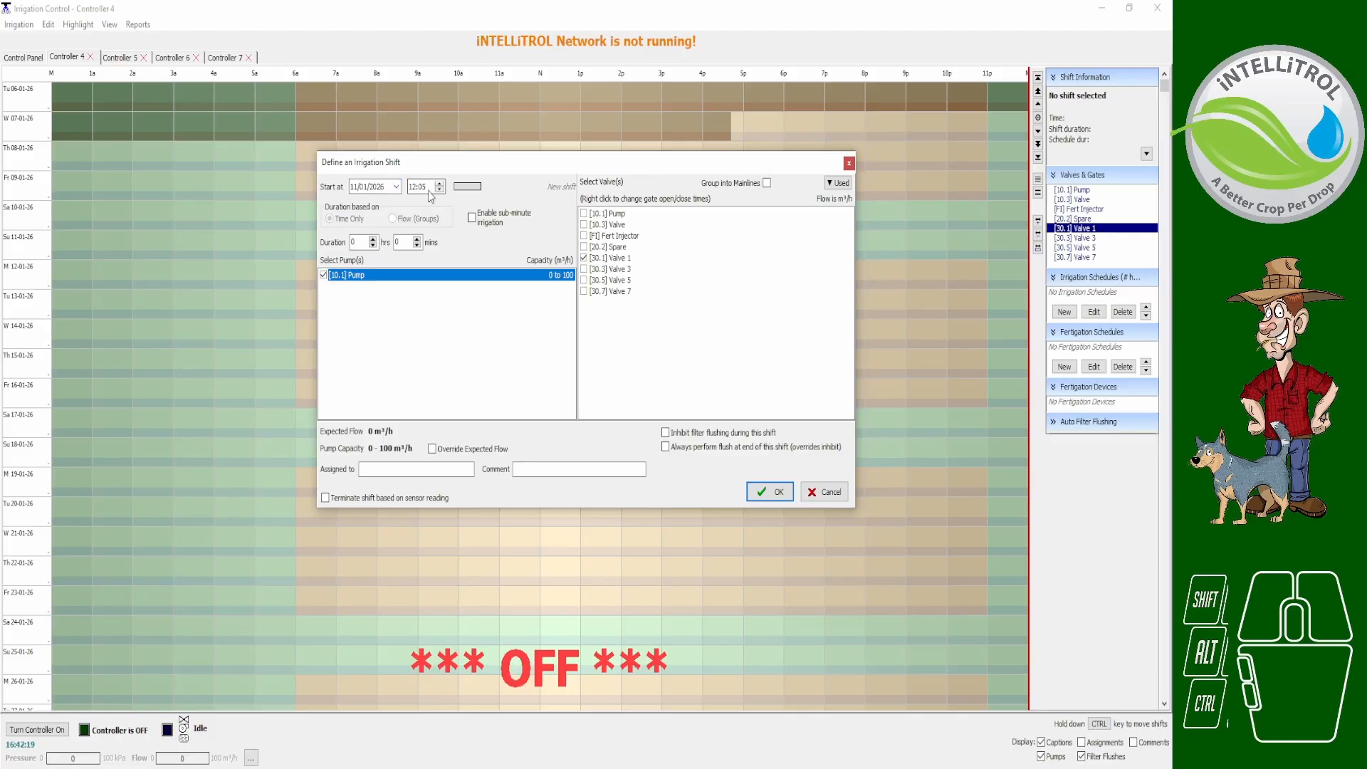
{"action": "double_click", "coordinate": [354, 242]}
{"action": "type", "text": "2"}
{"action": "left_click", "coordinate": [761, 491]}
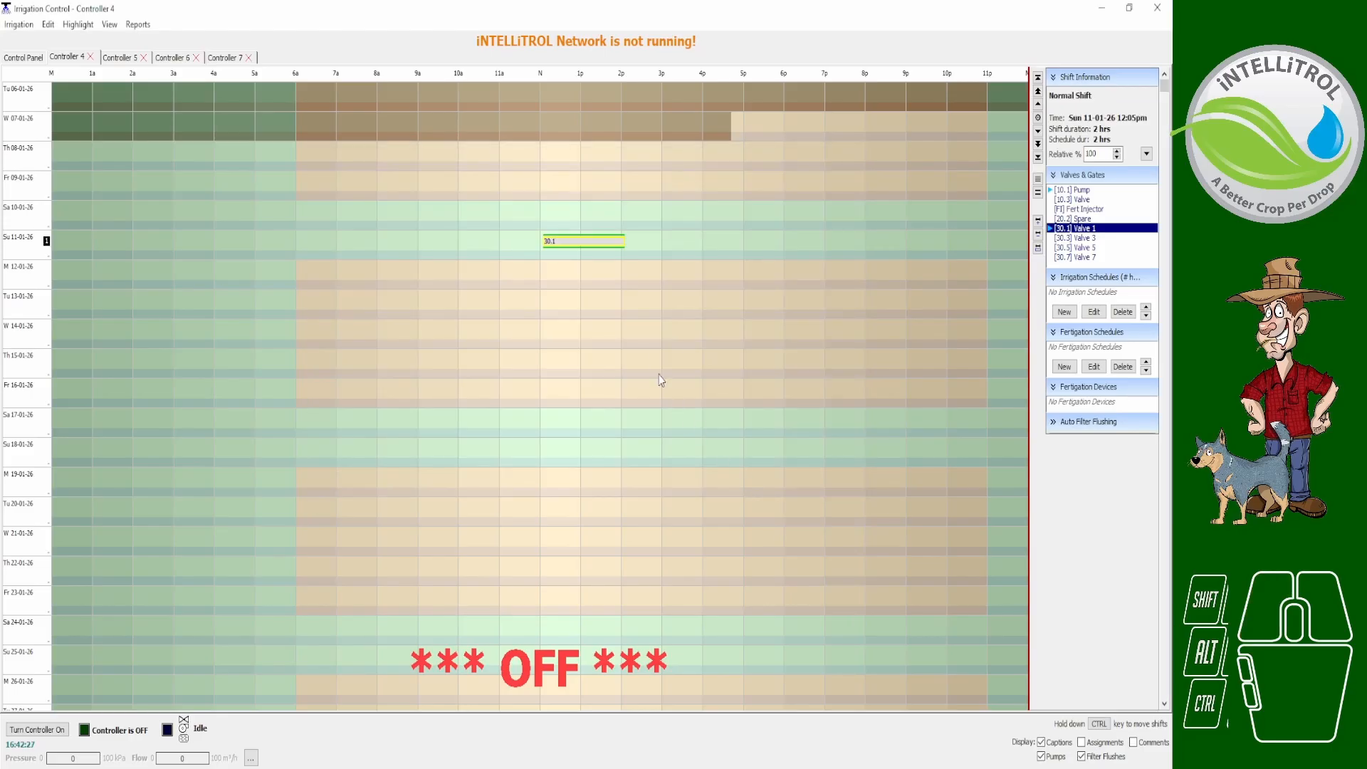
Examine the Valve 1 shift's summary information and its shift properties.
{"action": "left_click", "coordinate": [586, 268]}
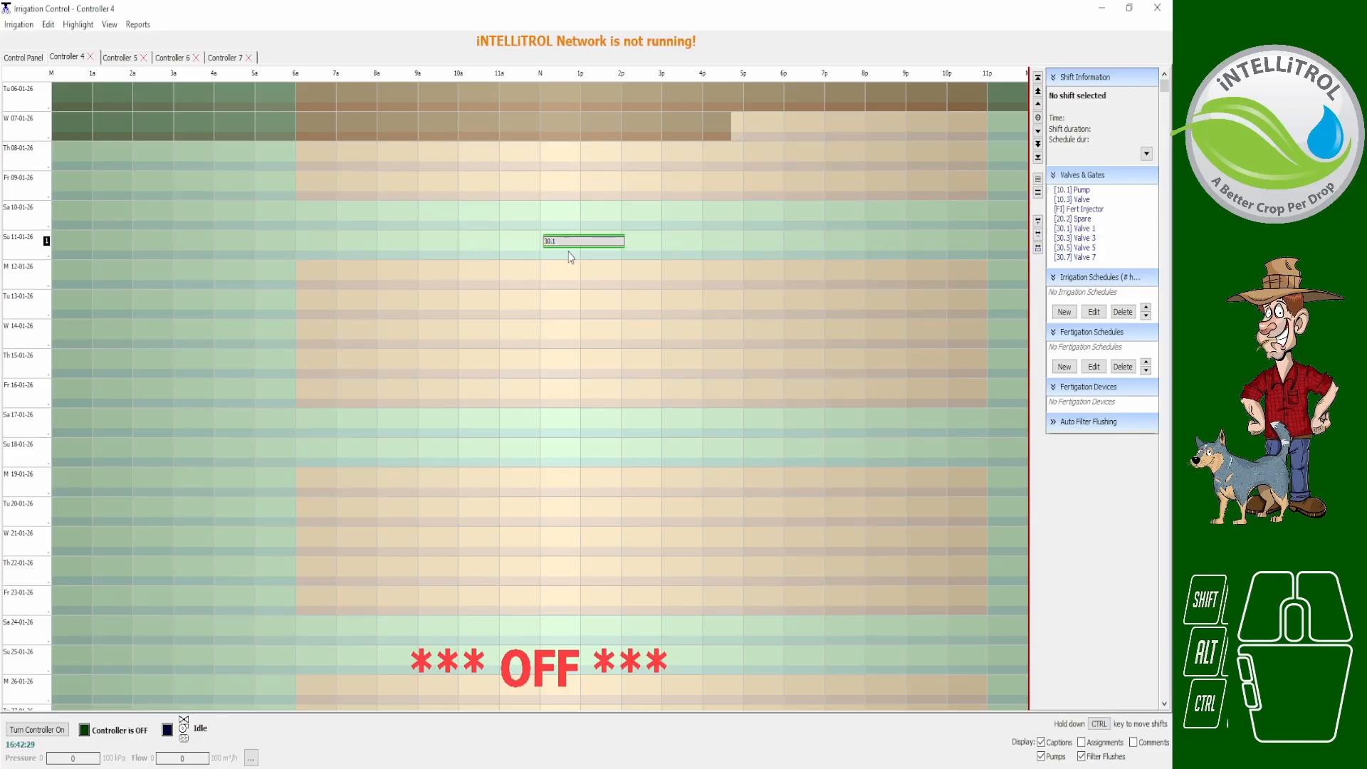
{"action": "left_click", "coordinate": [614, 245]}
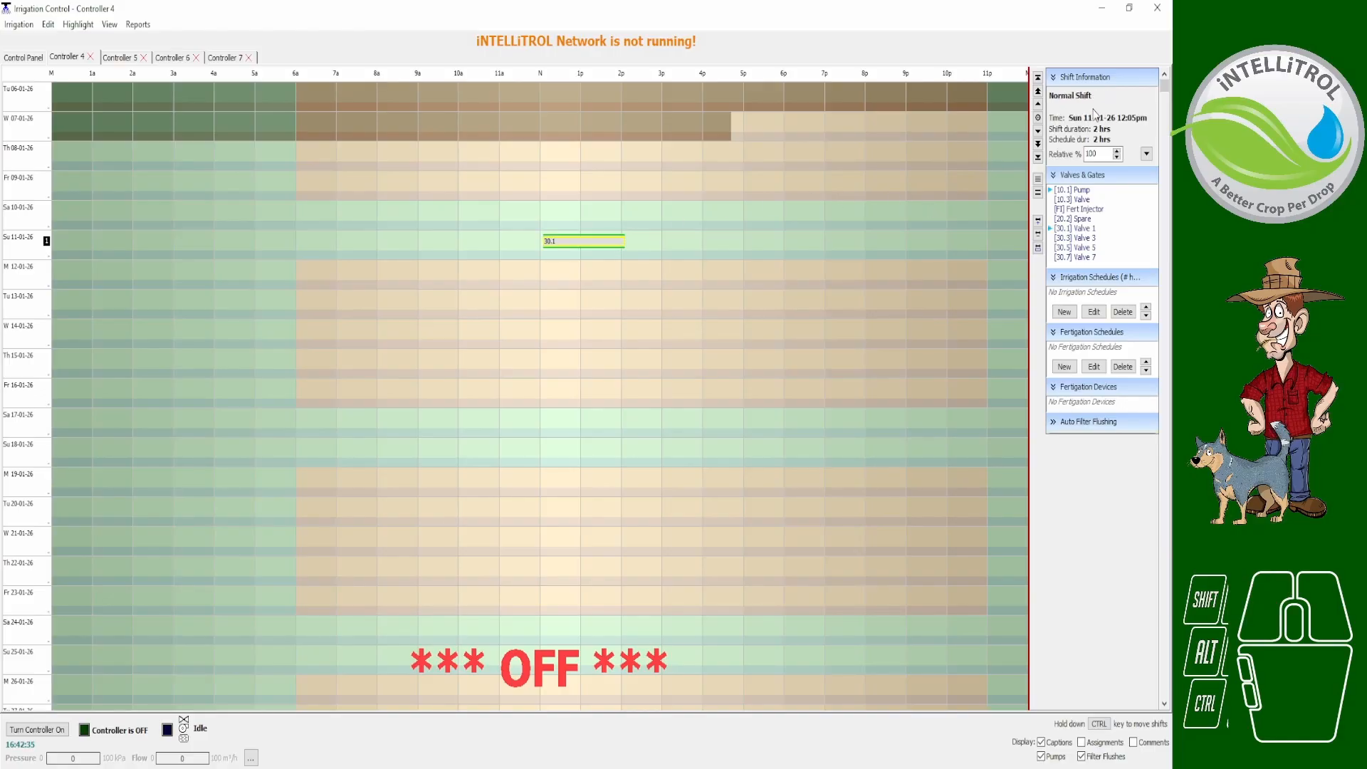
{"action": "right_click", "coordinate": [571, 245]}
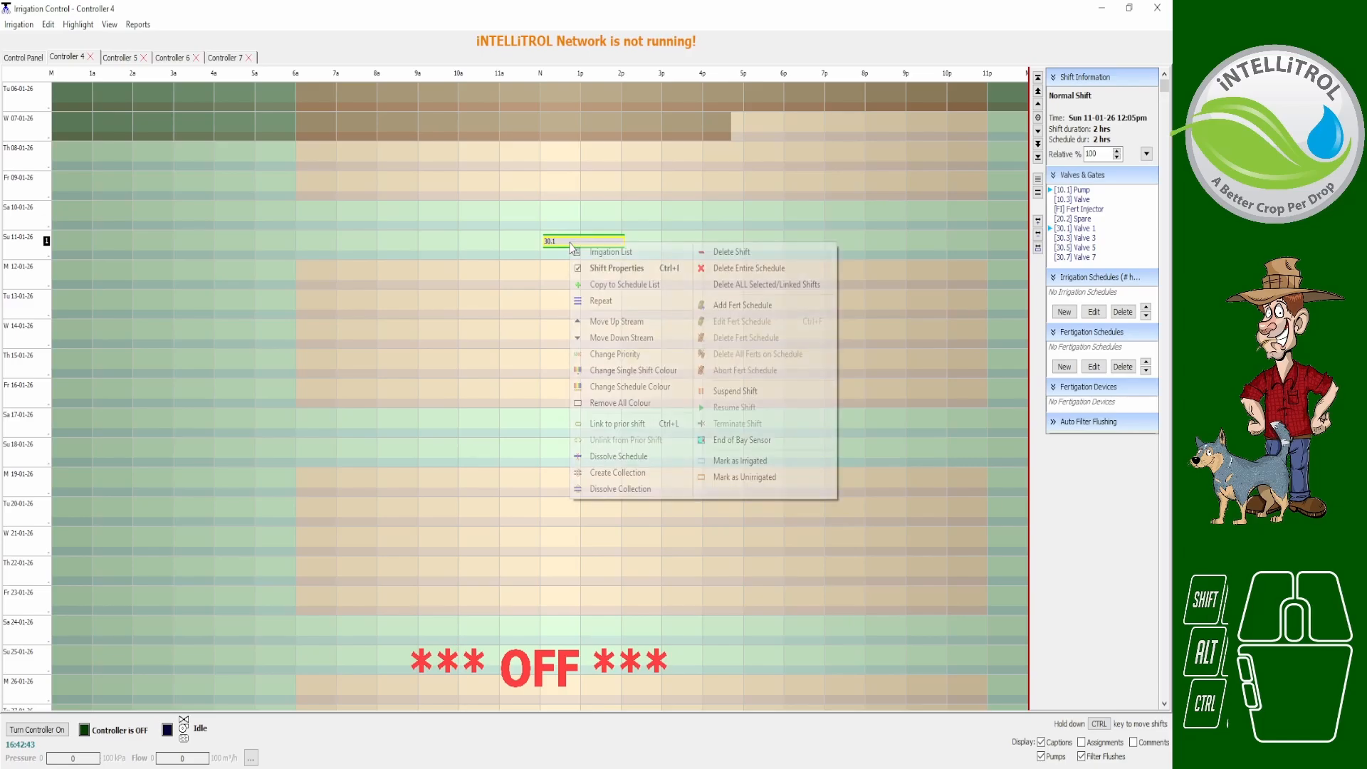
{"action": "left_click", "coordinate": [620, 267]}
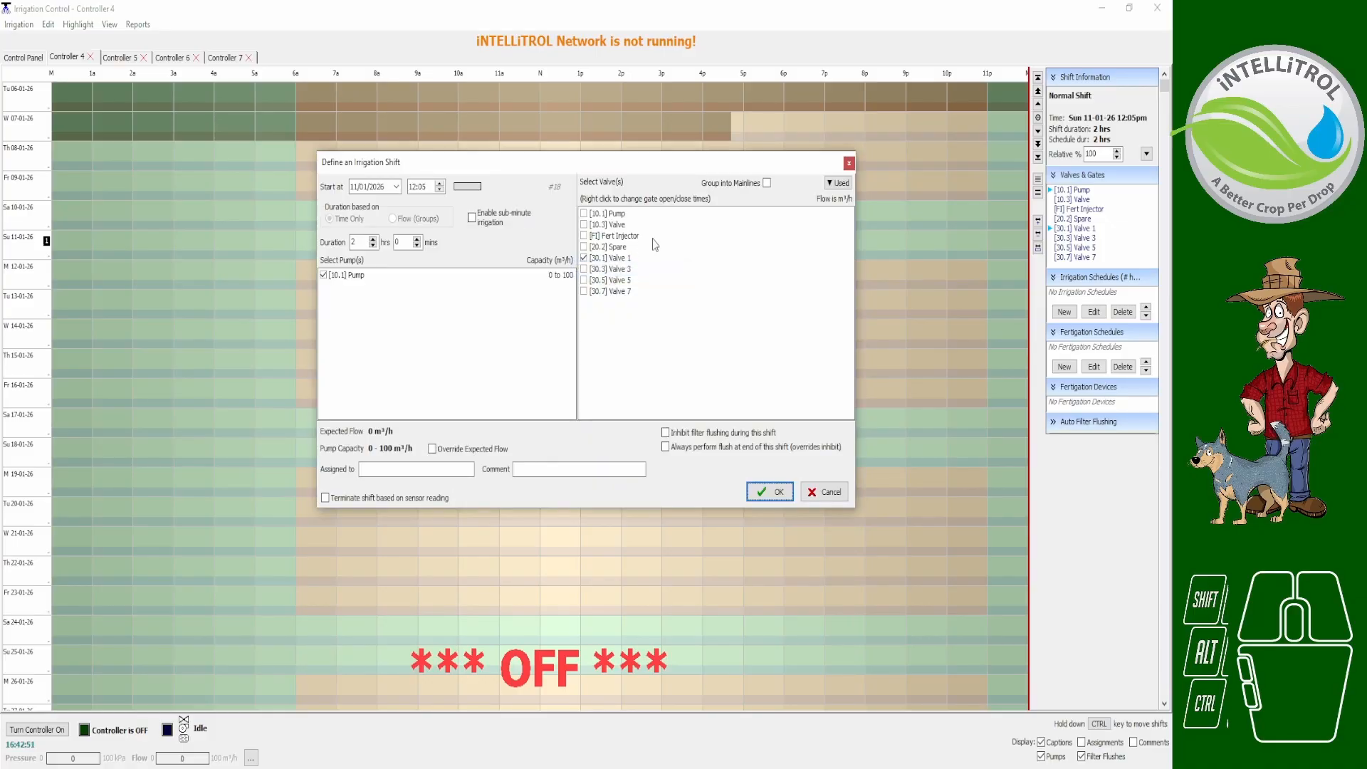
{"action": "left_click", "coordinate": [848, 163]}
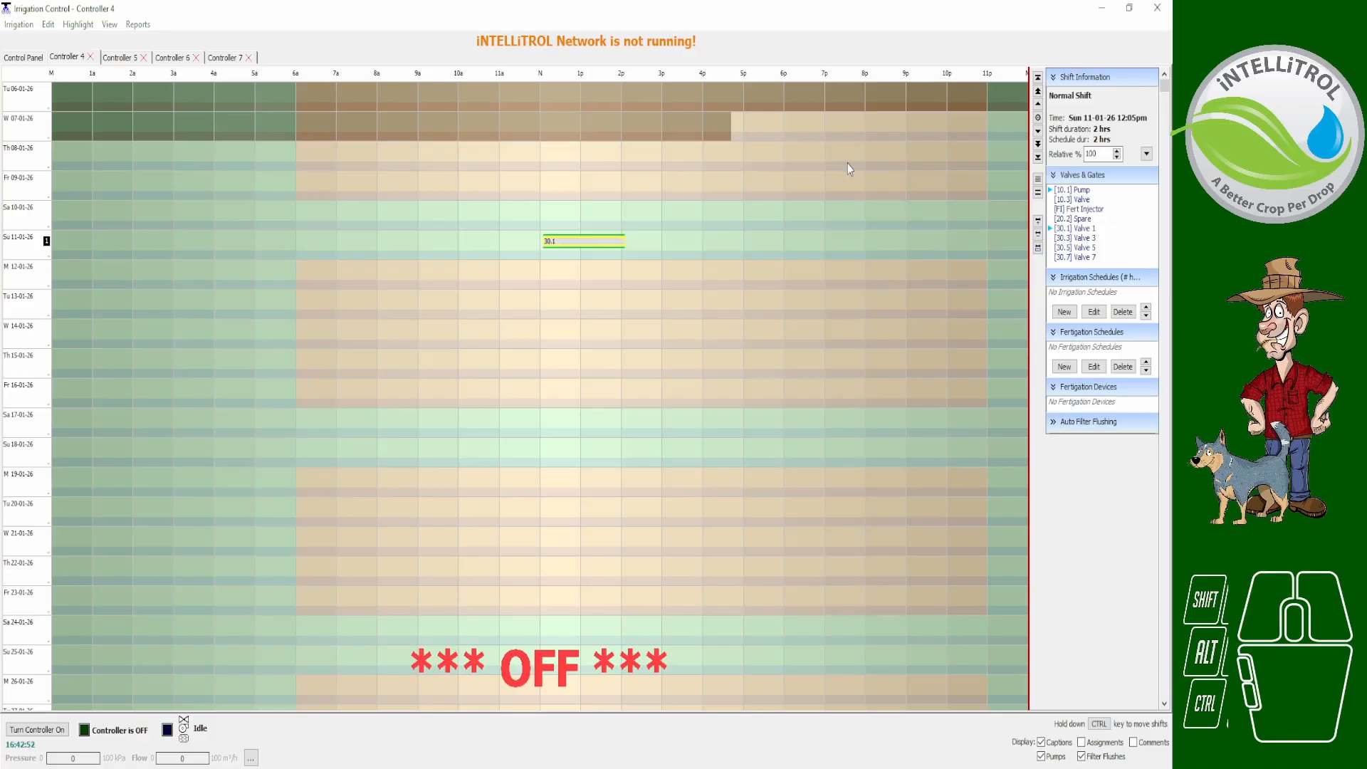
Set the Valve 1 shift's duration to 3 hours.
{"action": "double_click", "coordinate": [590, 243]}
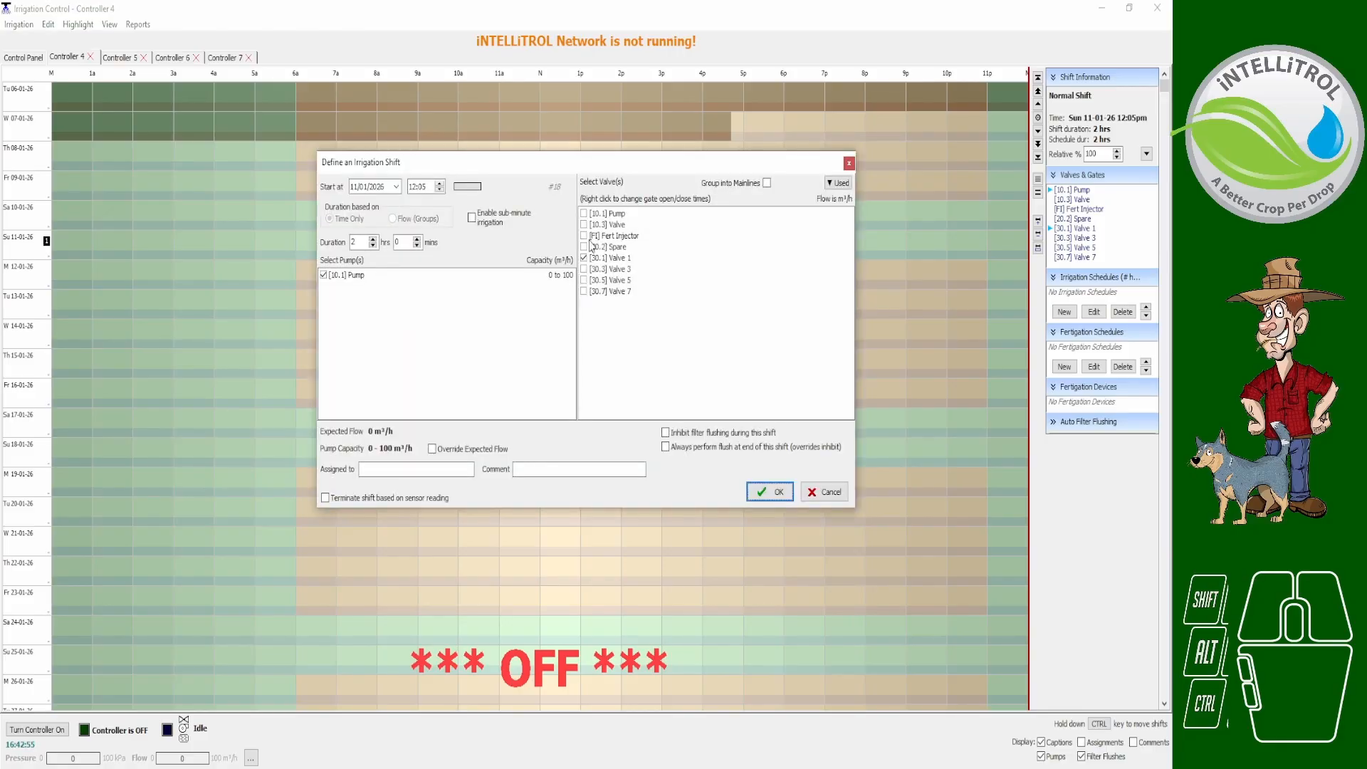
{"action": "left_click_drag", "start_coordinate": [363, 243], "coordinate": [338, 243]}
{"action": "type", "text": "3"}
{"action": "key", "text": "Return"}
Create a 3-hour irrigation shift for Valves 3, 5 and 7 together on 11/01/2026 at 17:05, using pump [10.1].
{"action": "left_click", "coordinate": [1112, 238]}
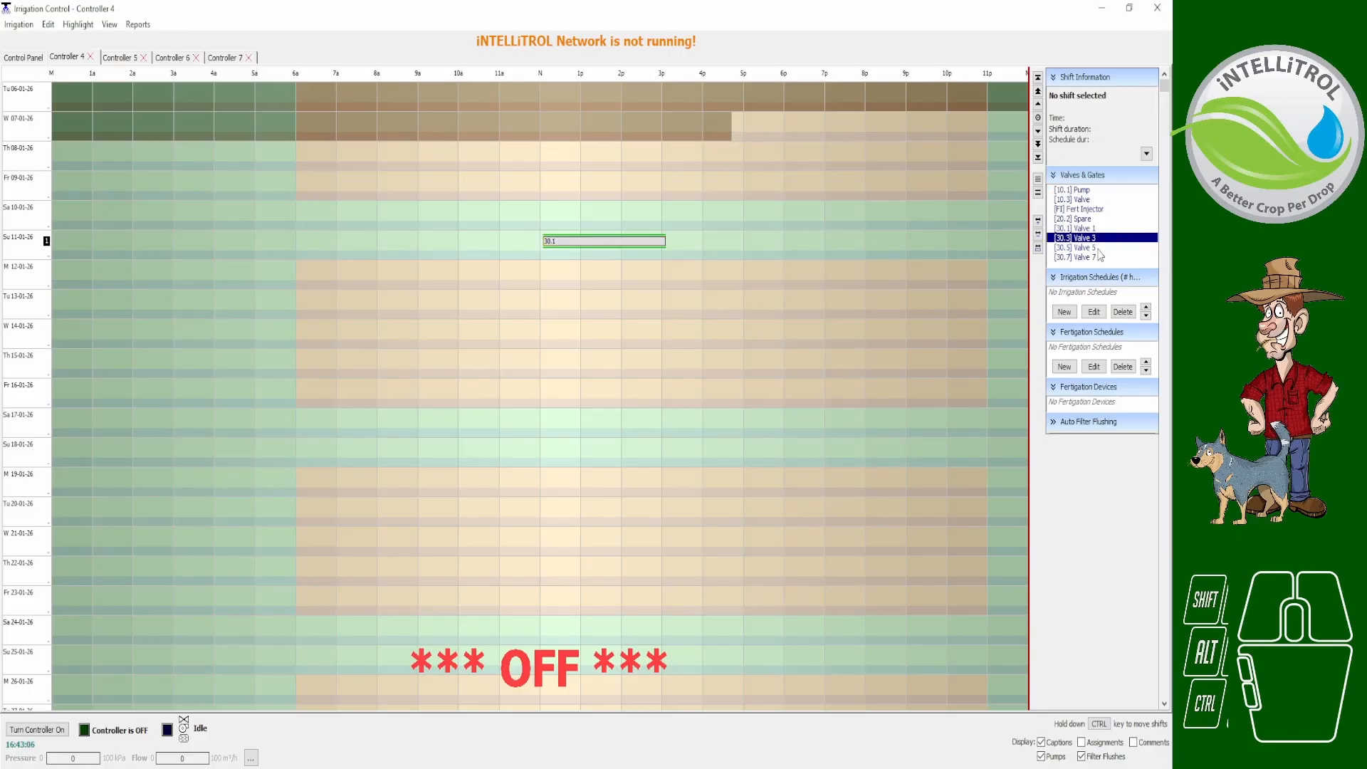
{"action": "key", "text": "shift"}
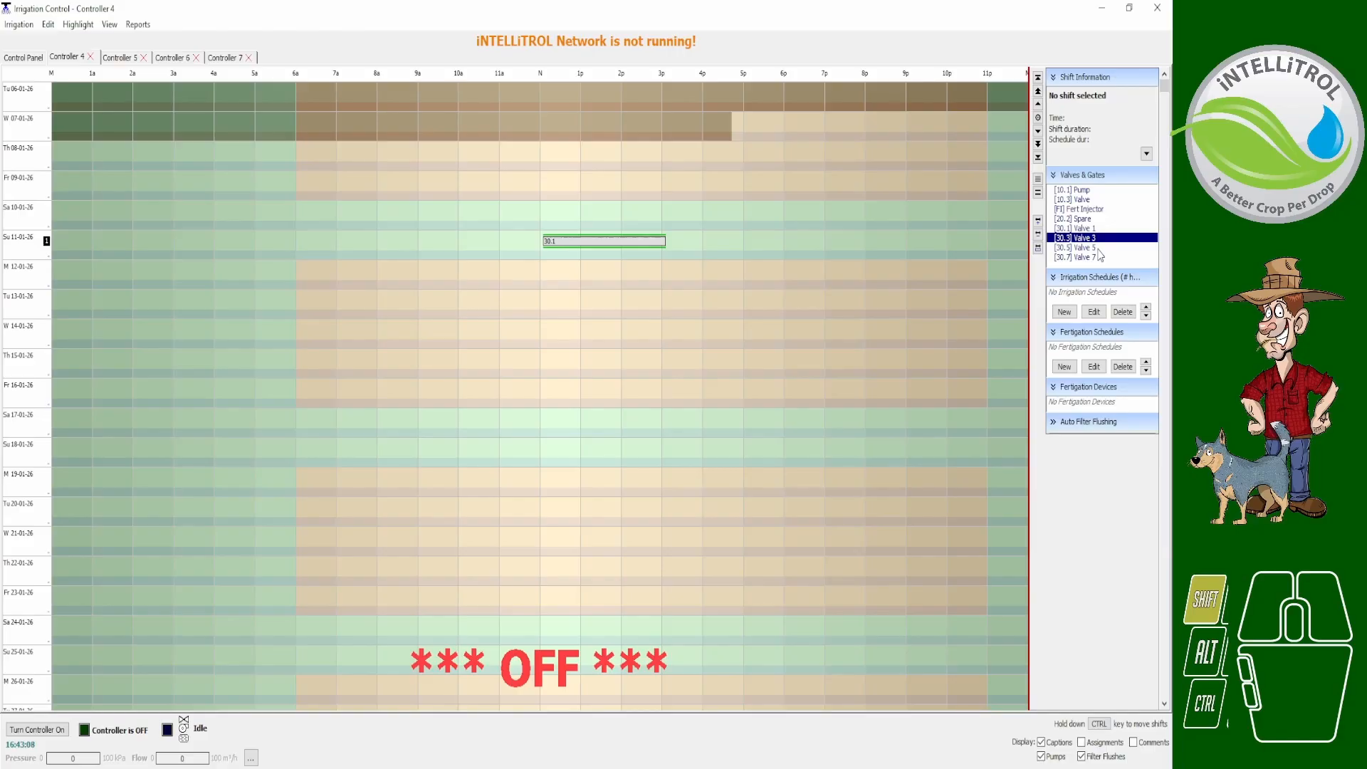
{"action": "left_click", "coordinate": [1098, 248], "text": "shift"}
{"action": "left_click", "coordinate": [1099, 257], "text": "shift"}
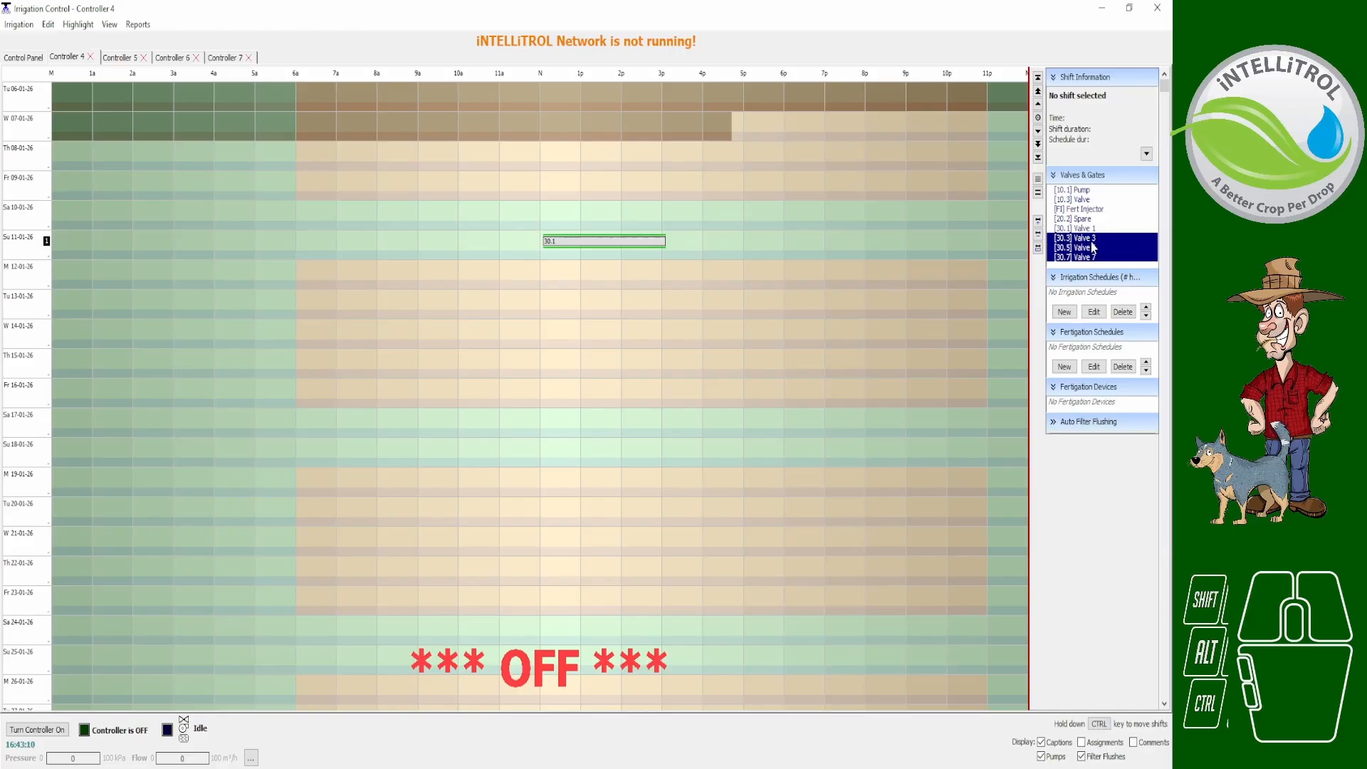
{"action": "left_click_drag", "start_coordinate": [1093, 247], "coordinate": [746, 243]}
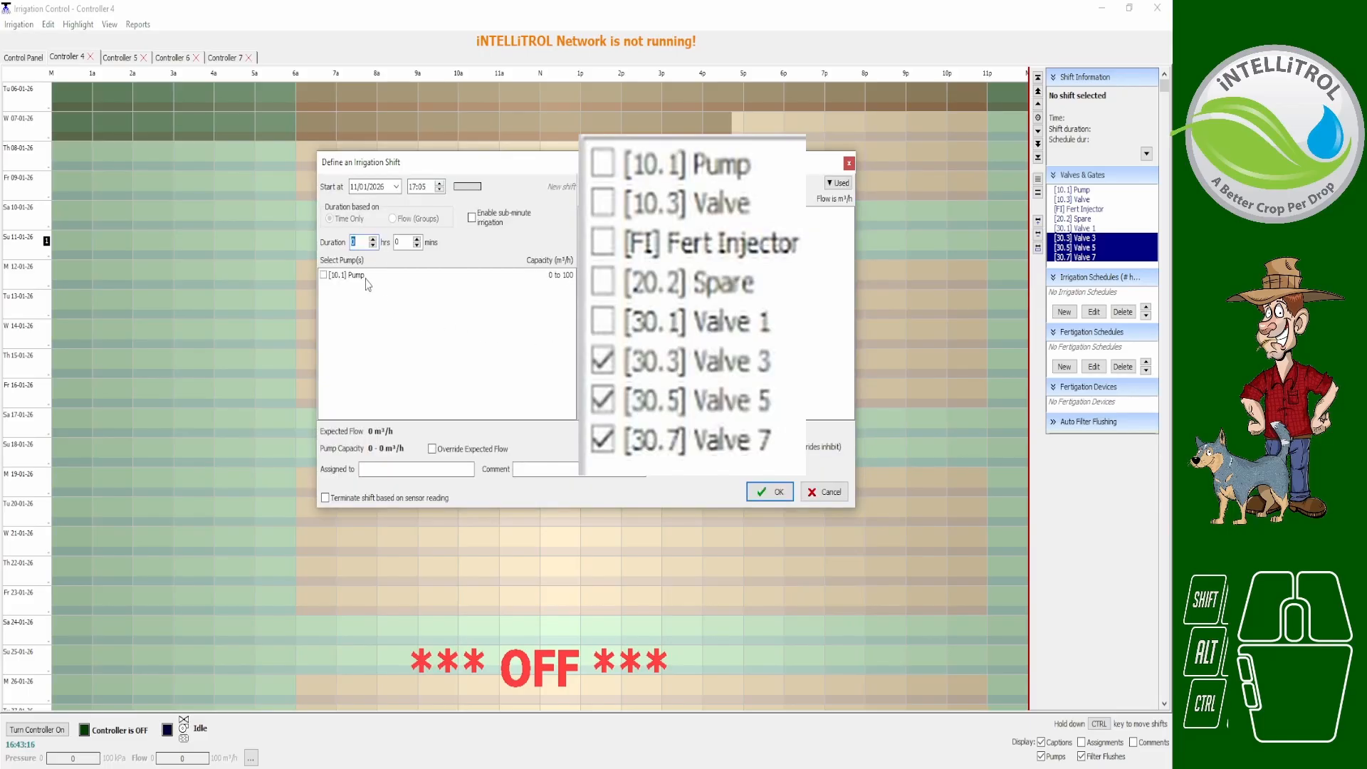
{"action": "type", "text": "3"}
{"action": "left_click", "coordinate": [323, 275]}
{"action": "left_click", "coordinate": [749, 489]}
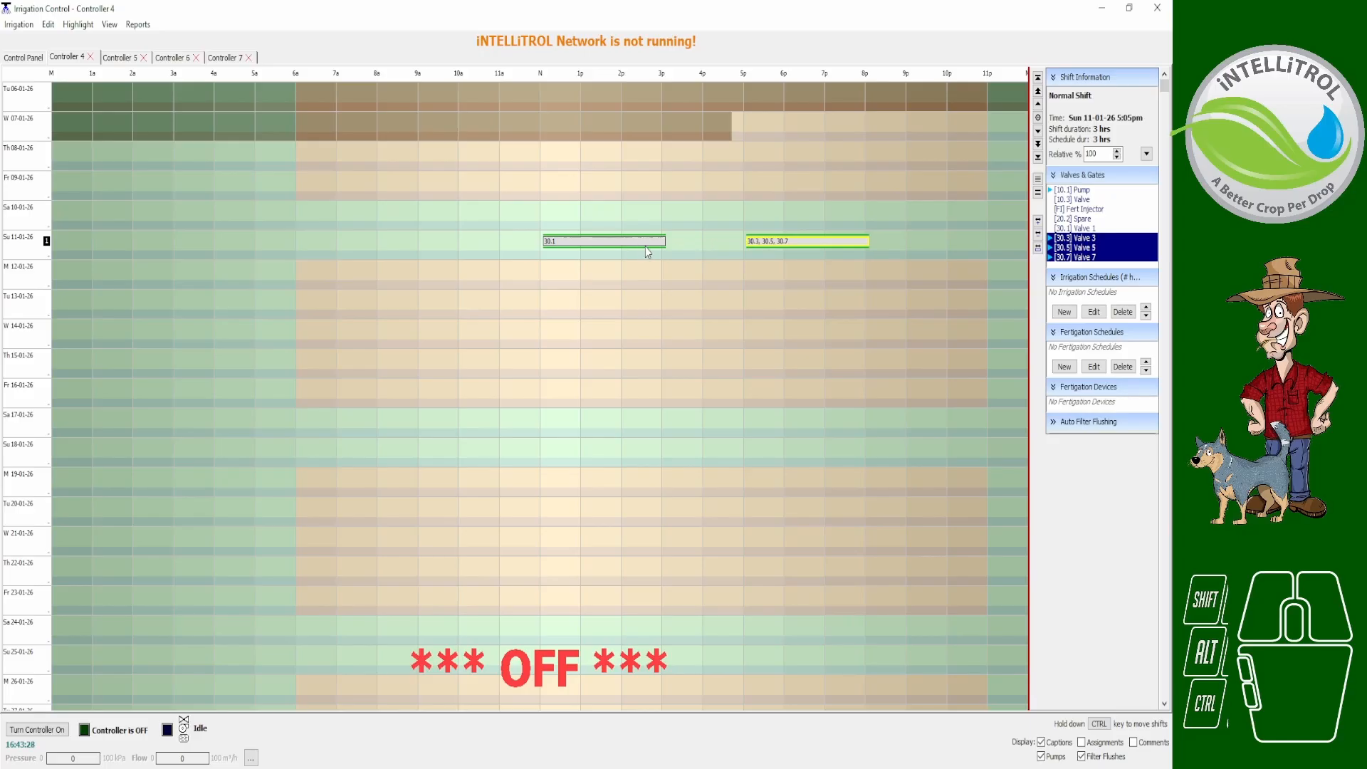
Link the shift for Valves 3, 5 and 7 to the prior Valve 1 shift.
{"action": "right_click", "coordinate": [748, 241]}
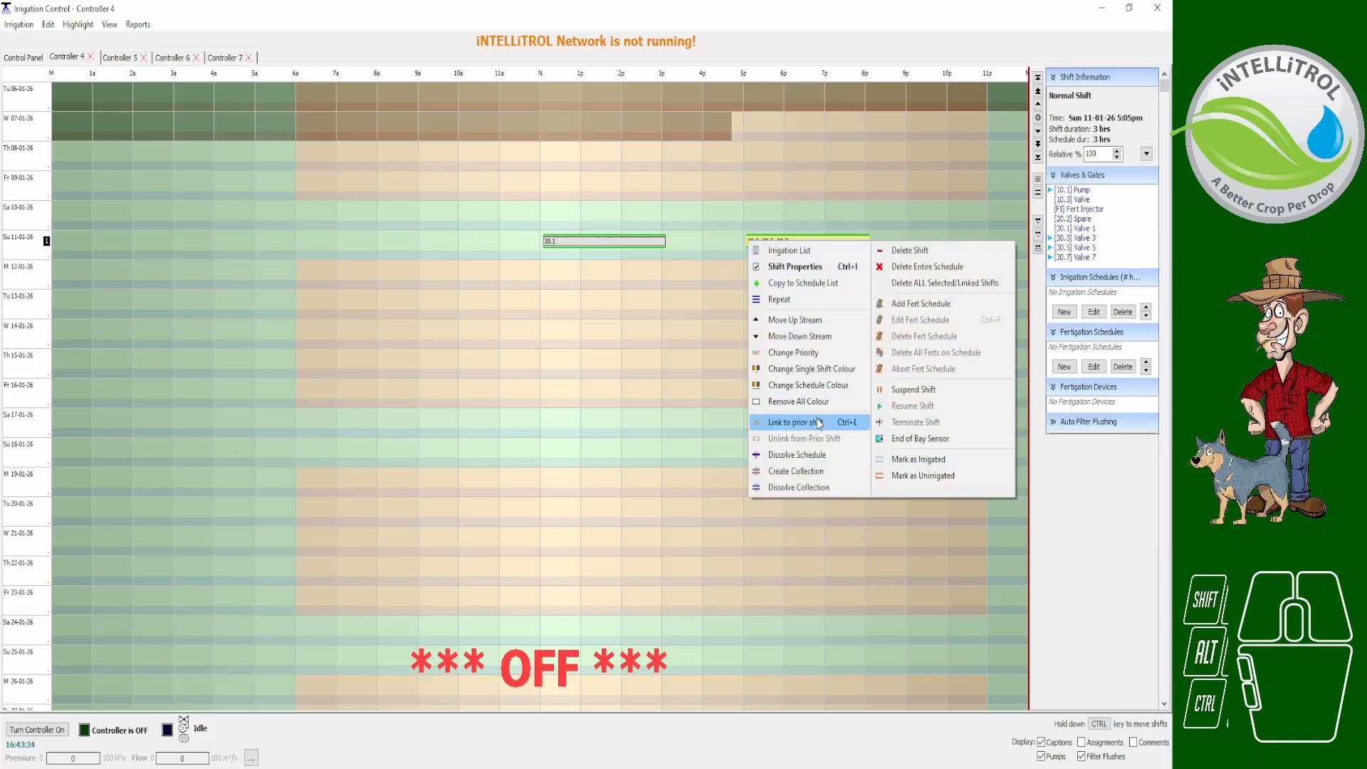
{"action": "left_click", "coordinate": [820, 424]}
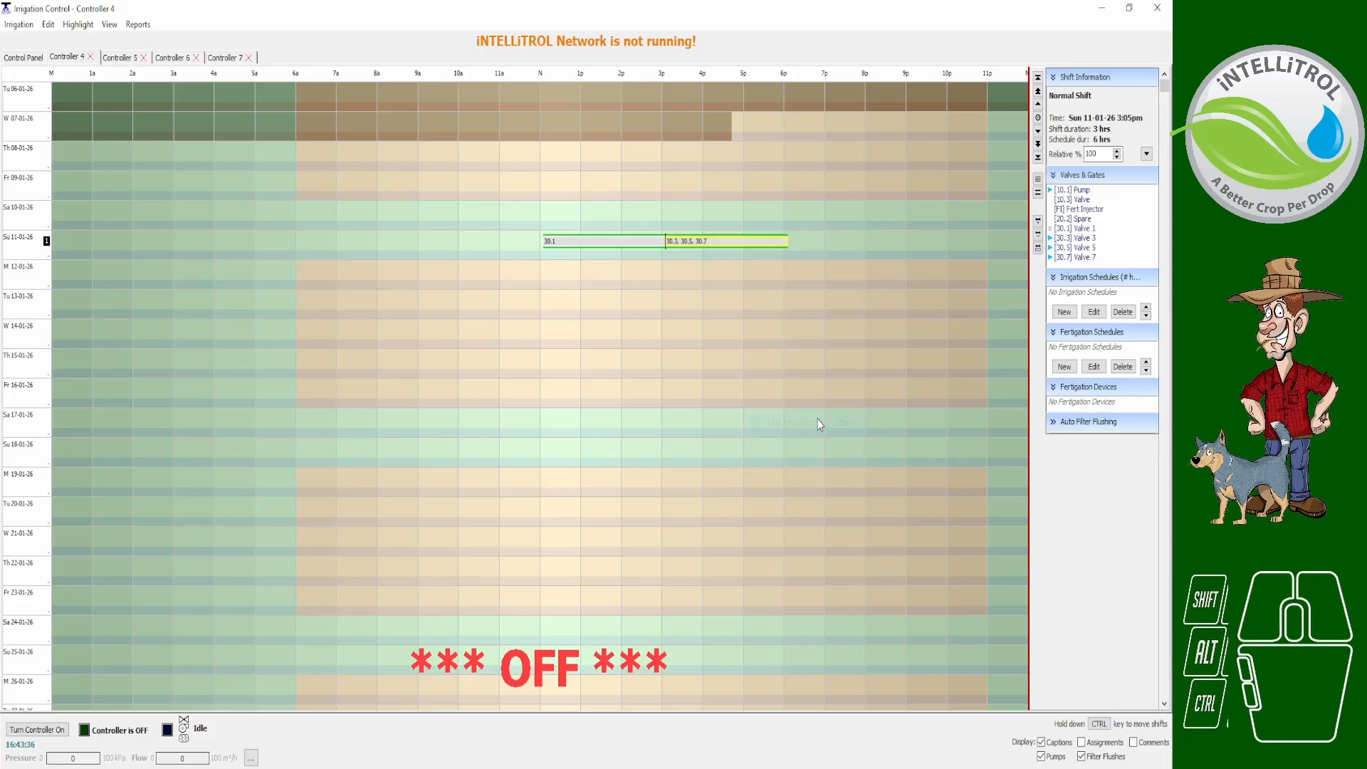
{"action": "left_click", "coordinate": [669, 267]}
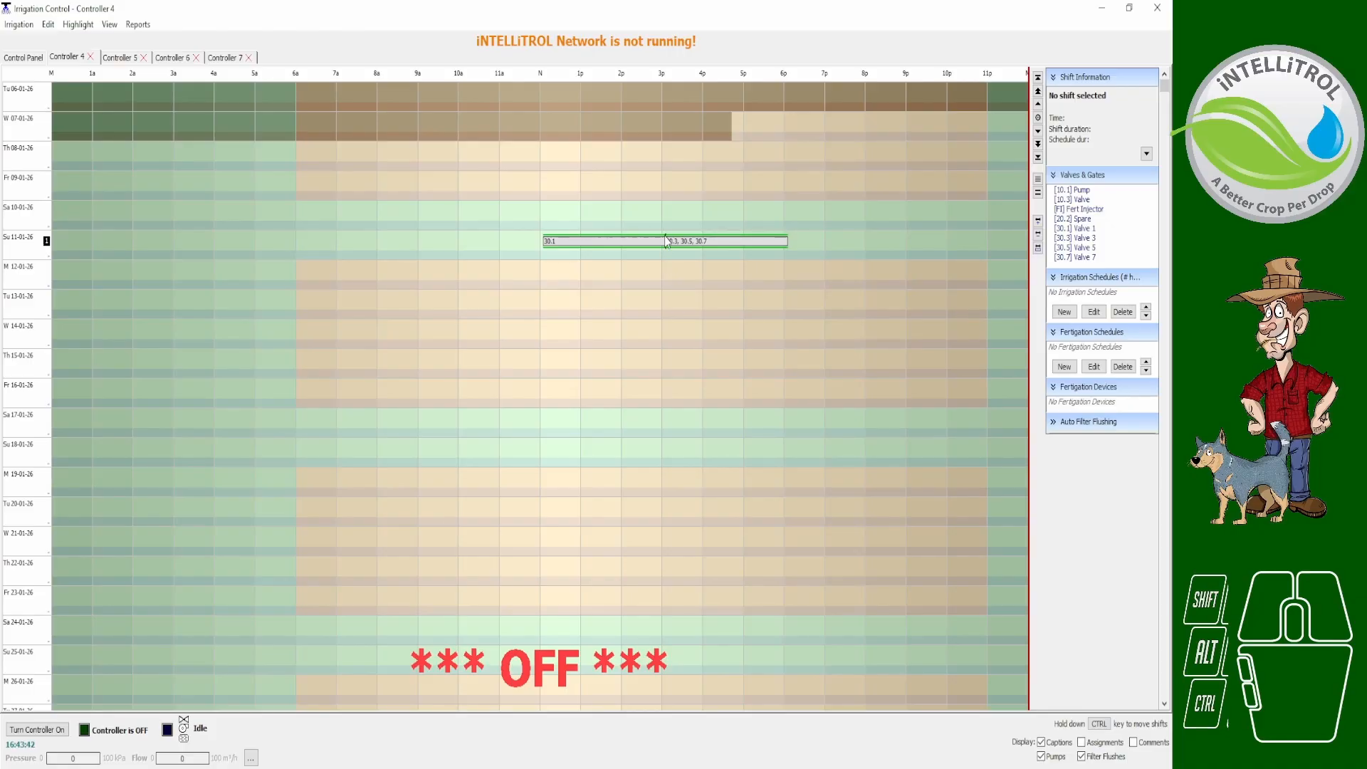
Copy the linked shifts to the schedule list as a pre-defined schedule named MainBlock 3Hour.
{"action": "right_click", "coordinate": [560, 242]}
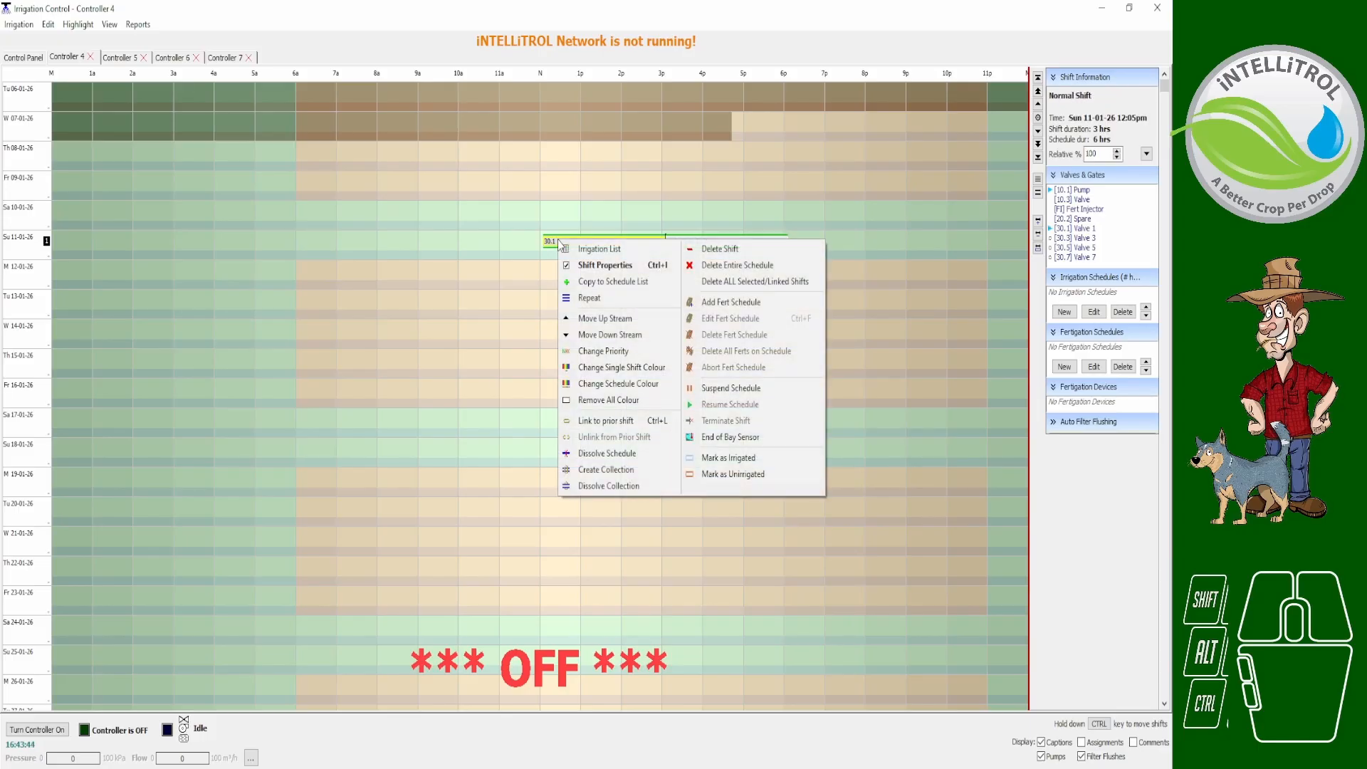
{"action": "left_click", "coordinate": [613, 285]}
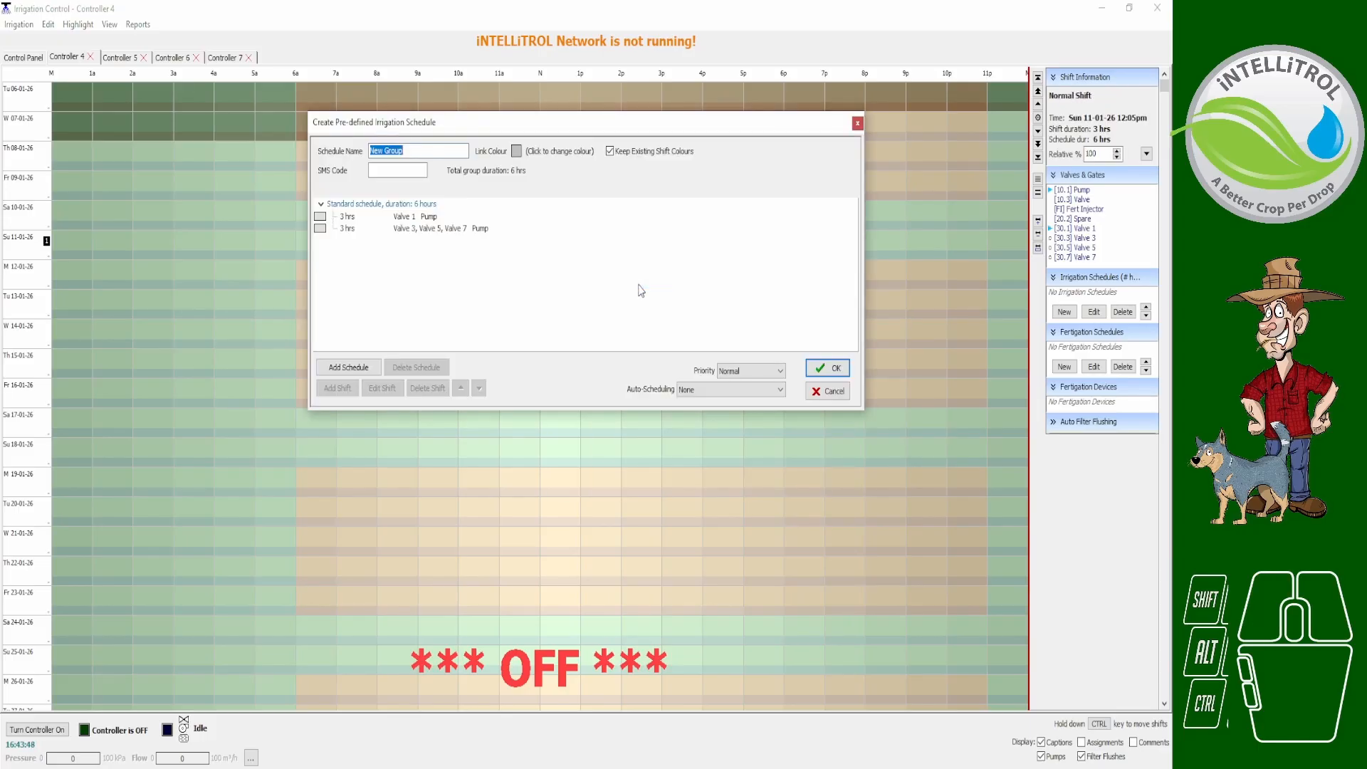
{"action": "left_click_drag", "start_coordinate": [427, 151], "coordinate": [340, 151]}
{"action": "type", "text": "Main"}
{"action": "type", "text": "Block 3Hour"}
Set the MainBlock 3Hour schedule's link colour to pink and save the schedule.
{"action": "left_click", "coordinate": [517, 151]}
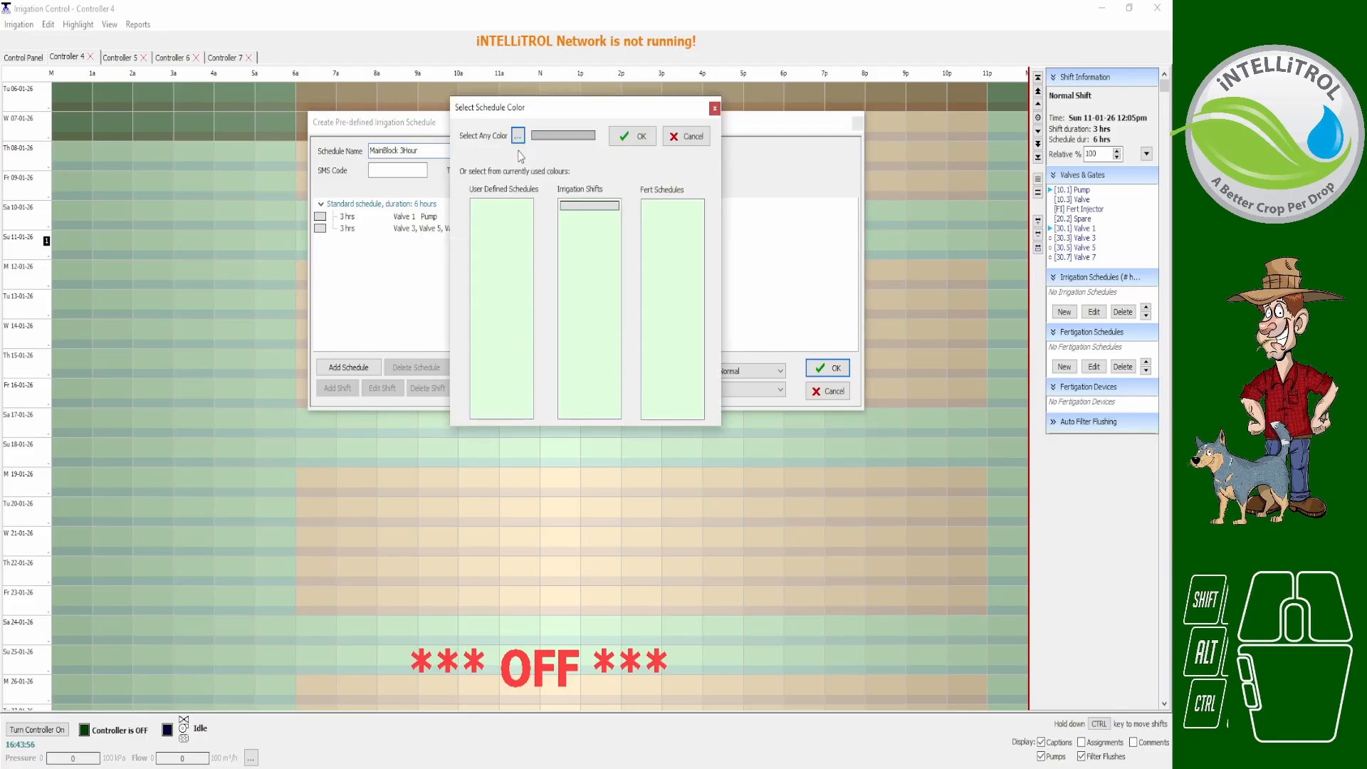
{"action": "left_click", "coordinate": [553, 143]}
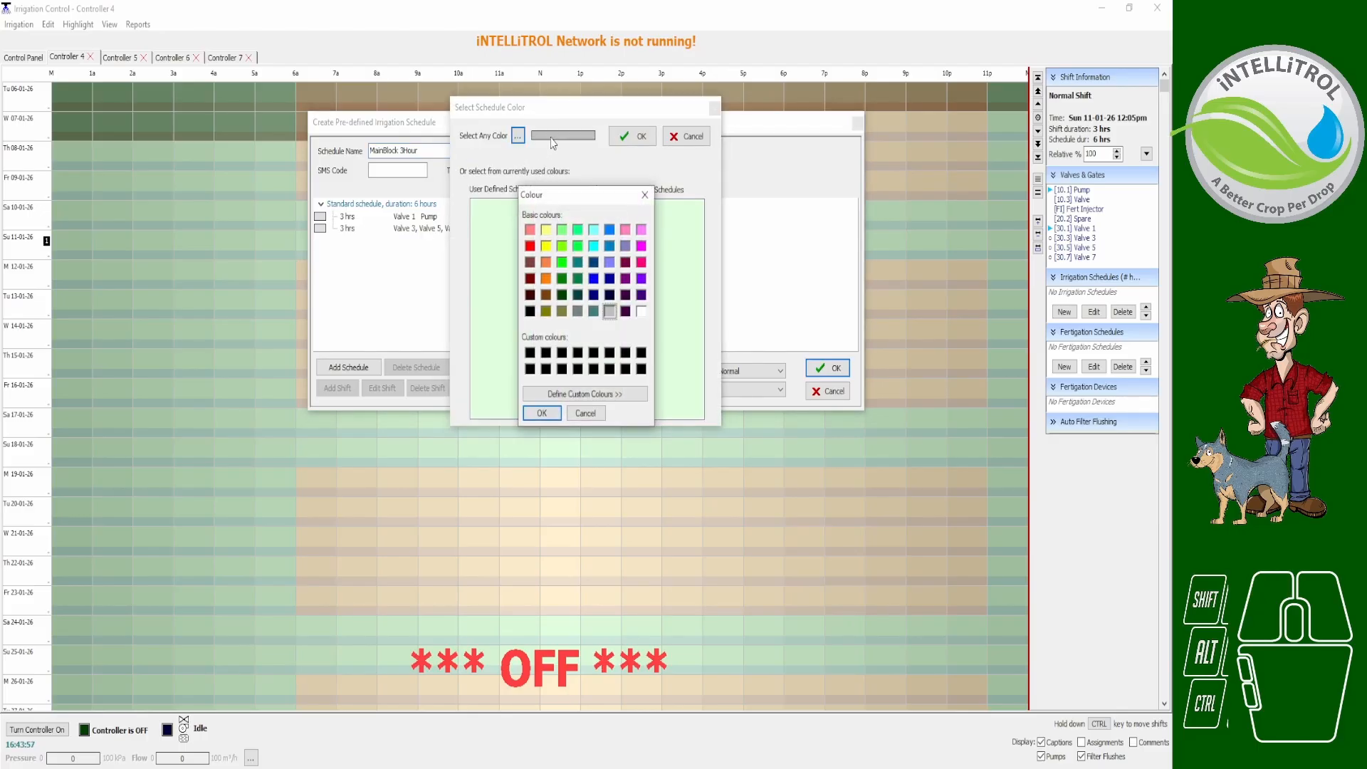
{"action": "left_click", "coordinate": [625, 231]}
{"action": "left_click", "coordinate": [541, 413]}
{"action": "left_click", "coordinate": [632, 136]}
{"action": "left_click", "coordinate": [840, 368]}
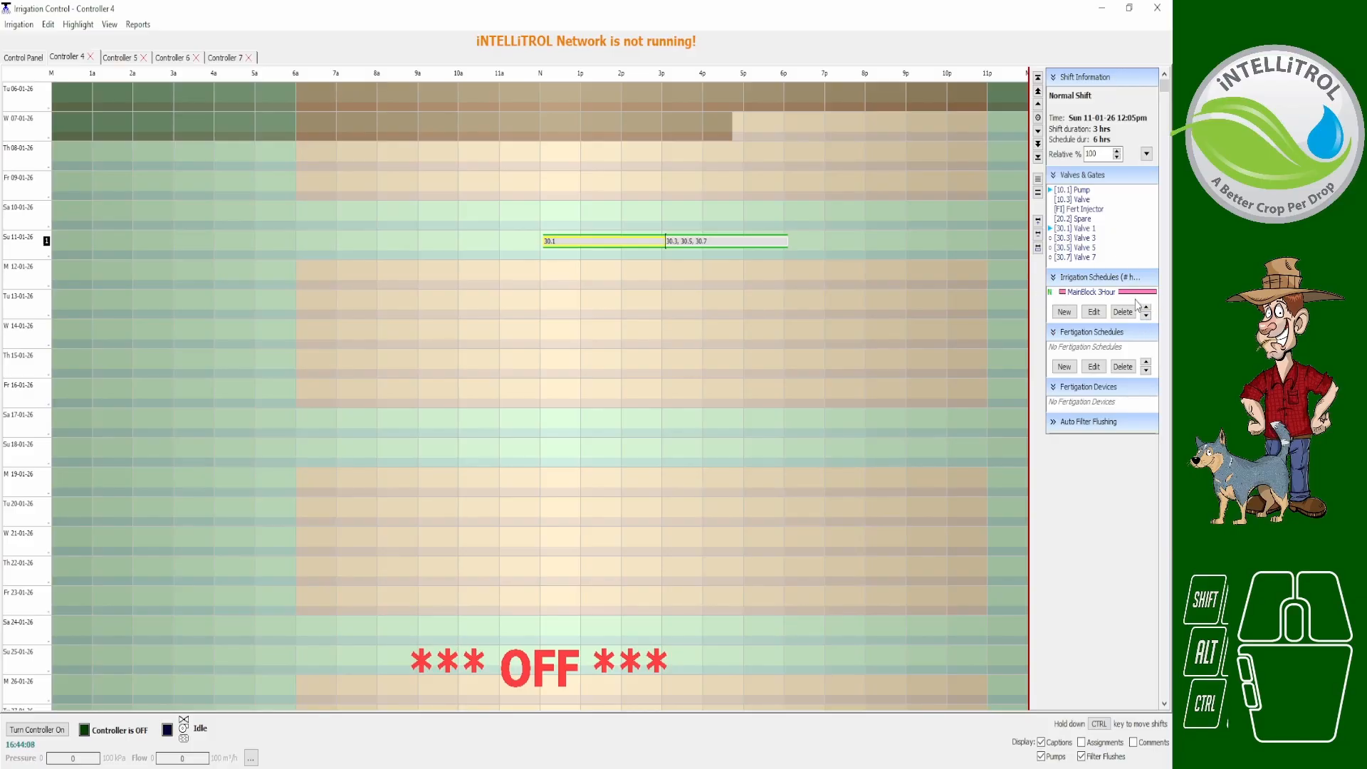
Place the MainBlock 3Hour schedule on the calendar at Tue 13-01-26 5:10pm, Thu 15-01-26 6:00pm and Fri 09-01-26 1:05pm.
{"action": "left_click", "coordinate": [1086, 295]}
{"action": "left_click_drag", "start_coordinate": [1087, 298], "coordinate": [751, 304]}
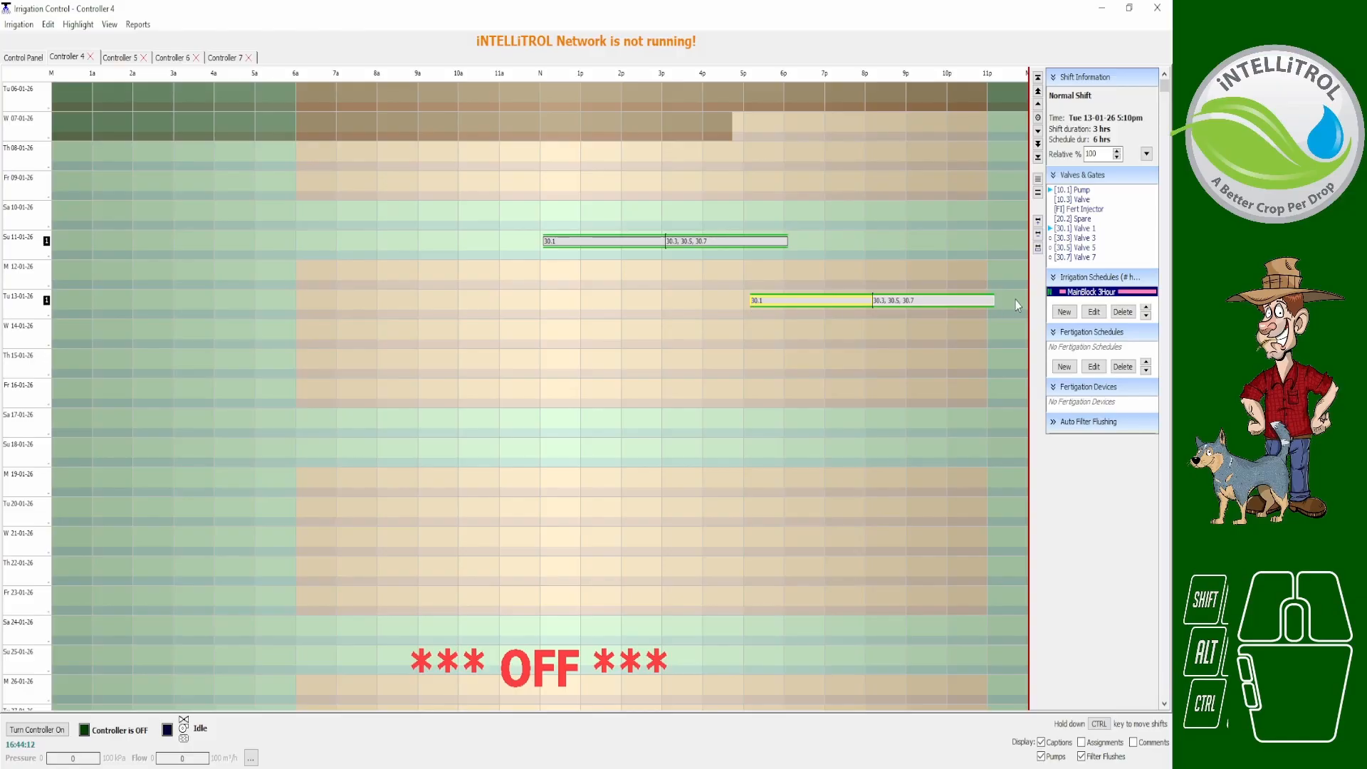
{"action": "left_click_drag", "start_coordinate": [1086, 294], "coordinate": [791, 354]}
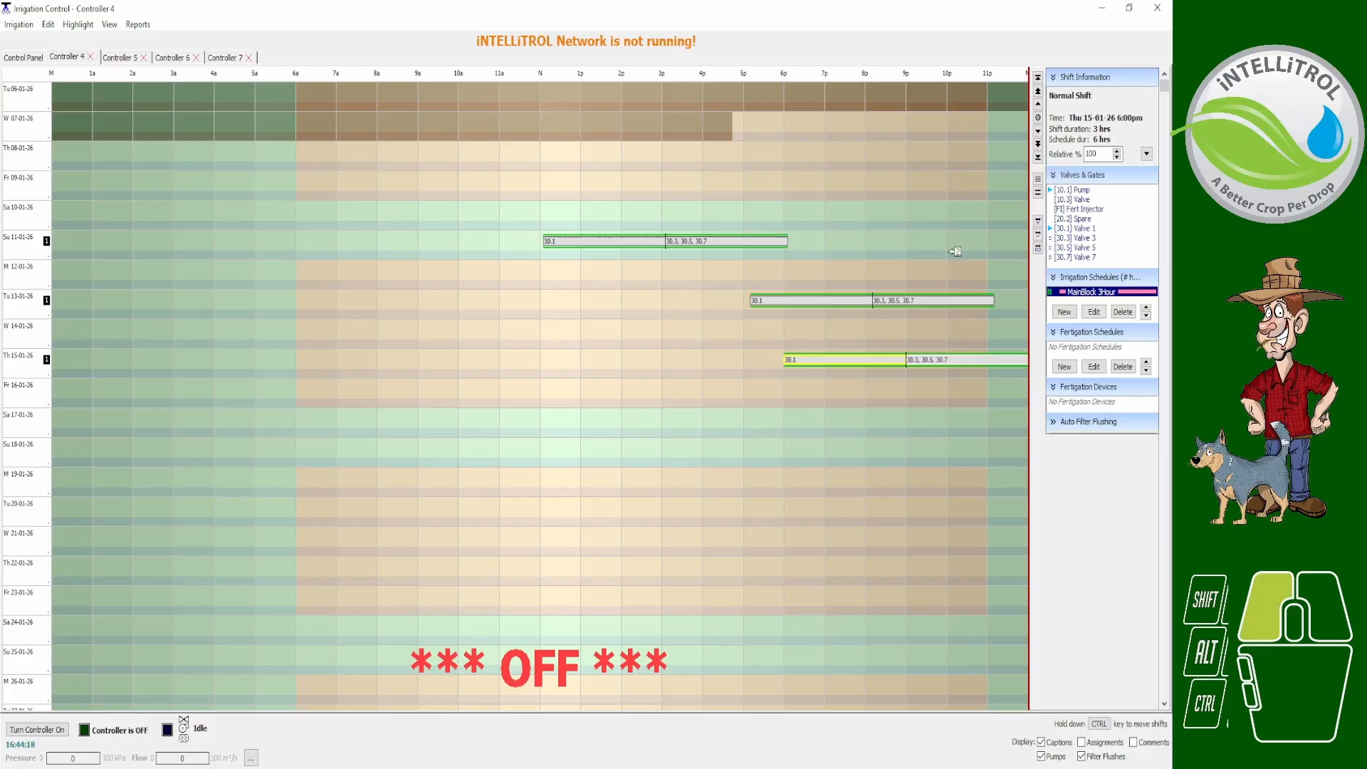
{"action": "left_click", "coordinate": [590, 183]}
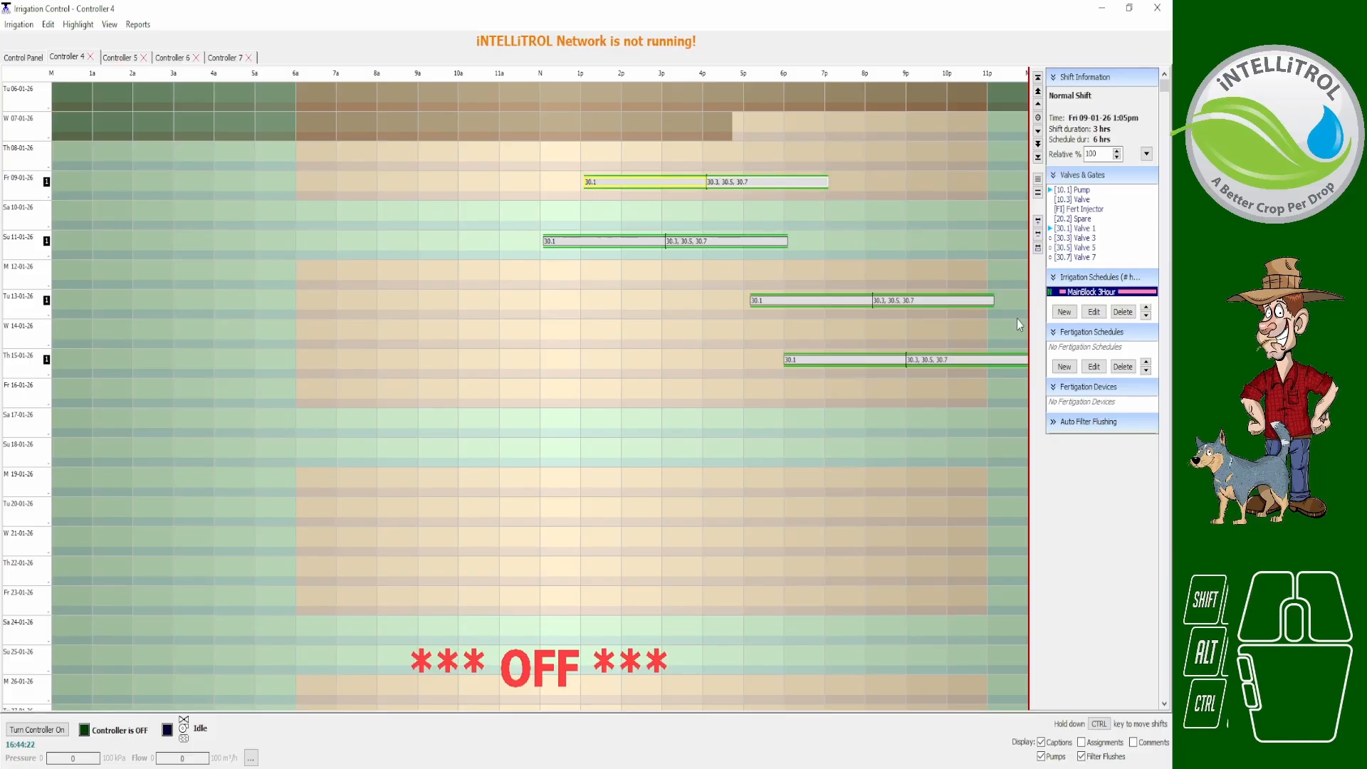
Repeat all linked shifts of the Sunday 11-01-26 schedule every 3 days for 2 repetitions, starting at 12:05.
{"action": "right_click", "coordinate": [618, 243]}
{"action": "left_click", "coordinate": [655, 300]}
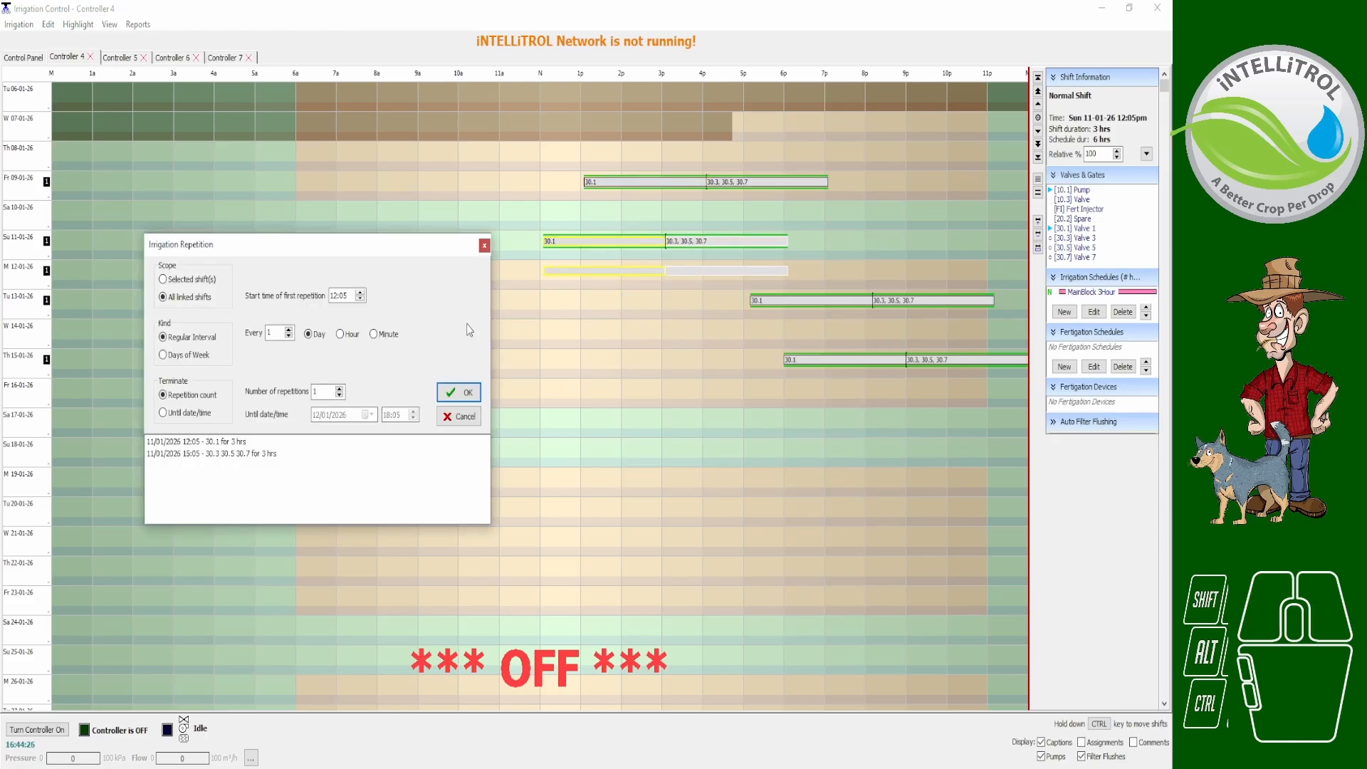
{"action": "left_click", "coordinate": [345, 336]}
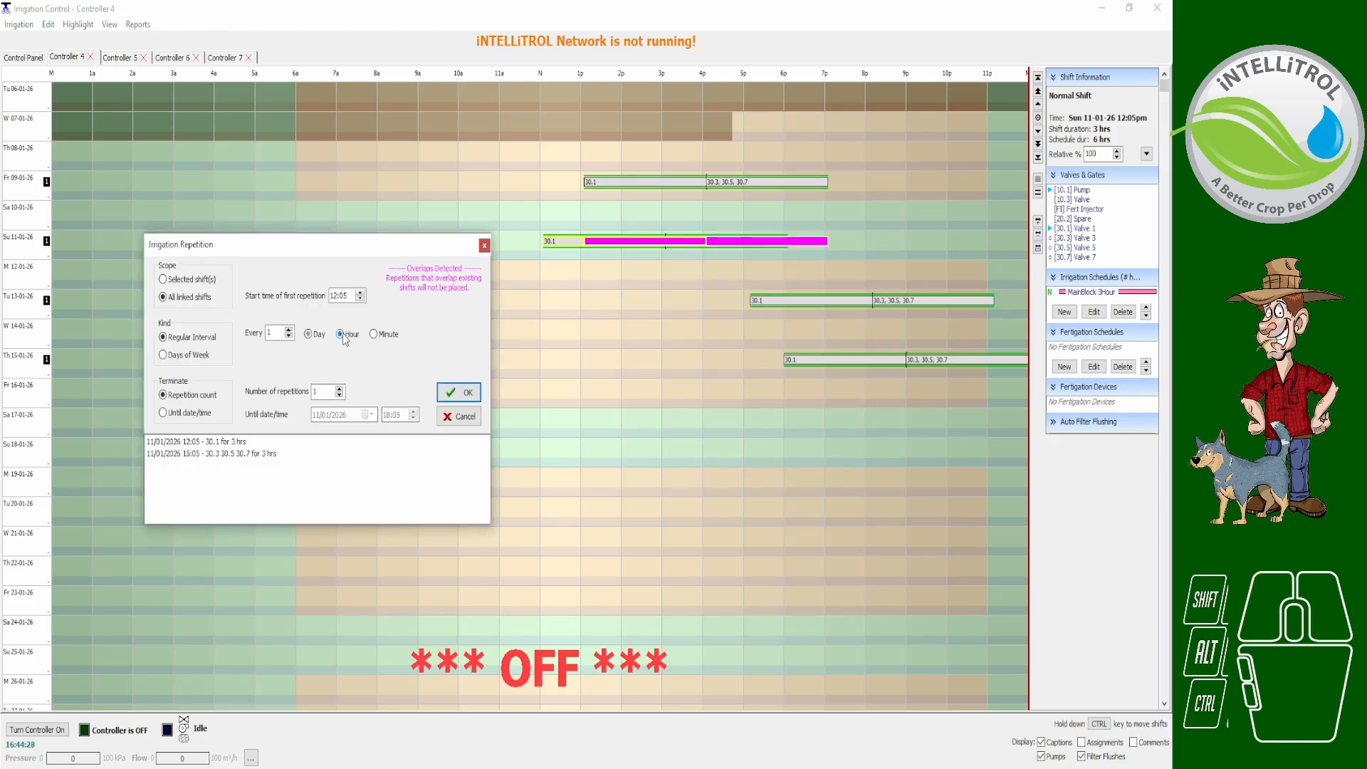
{"action": "left_click", "coordinate": [373, 334]}
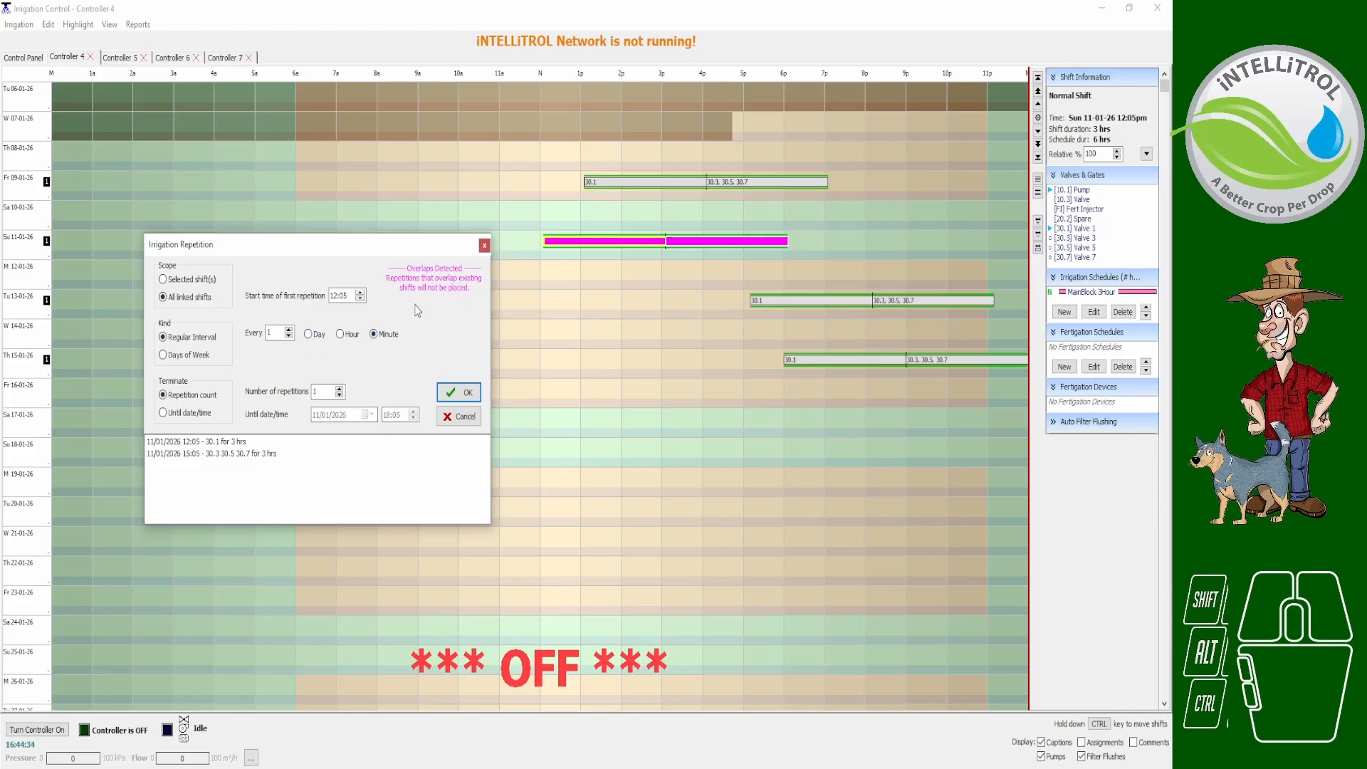
{"action": "left_click", "coordinate": [317, 338]}
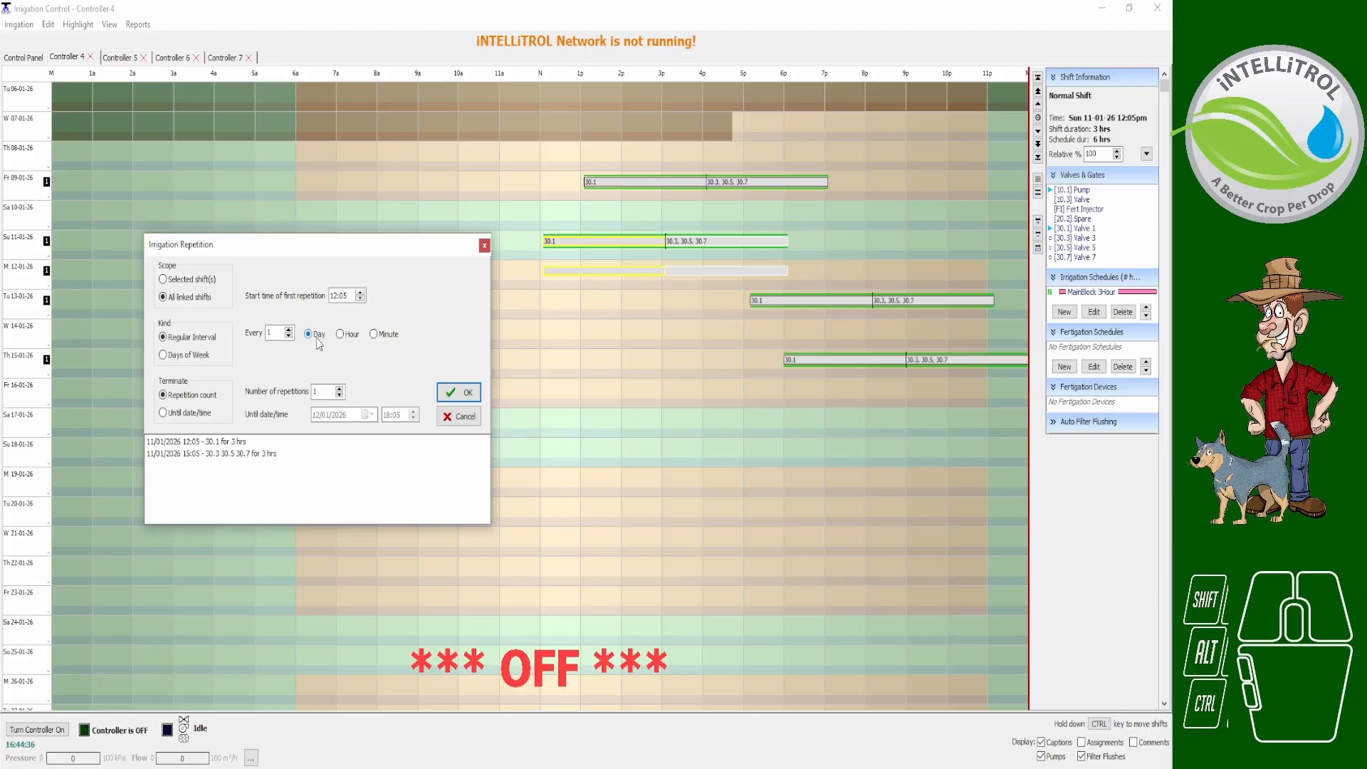
{"action": "left_click", "coordinate": [288, 330]}
{"action": "left_click", "coordinate": [288, 329]}
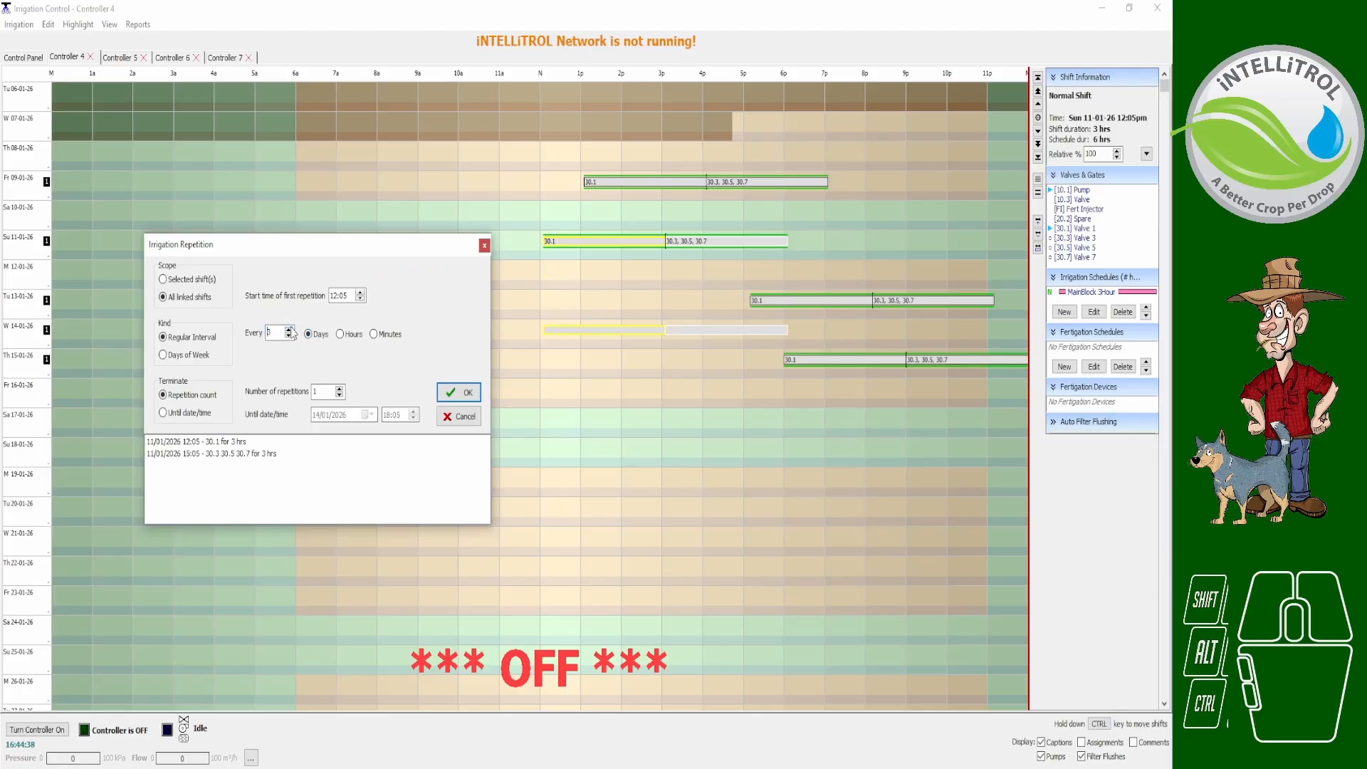
{"action": "left_click", "coordinate": [340, 388]}
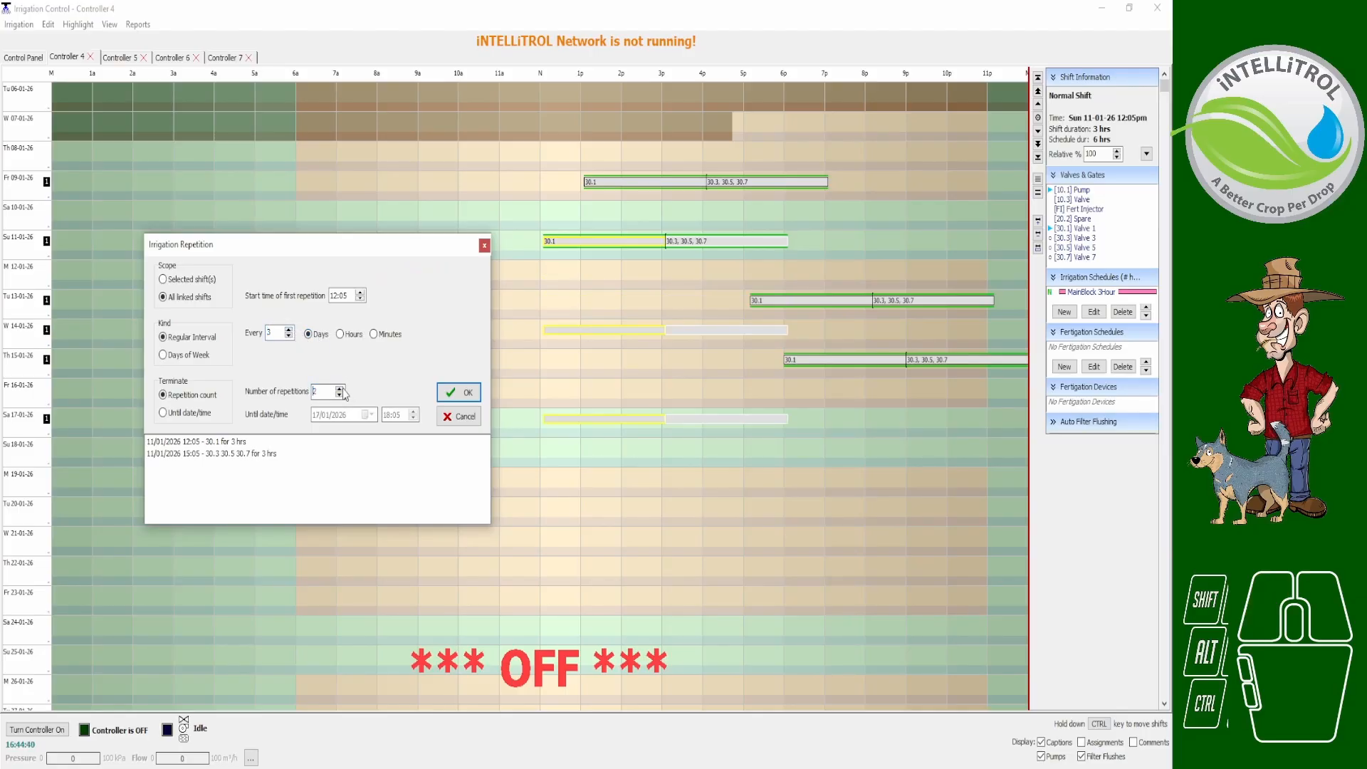
{"action": "left_click", "coordinate": [459, 392]}
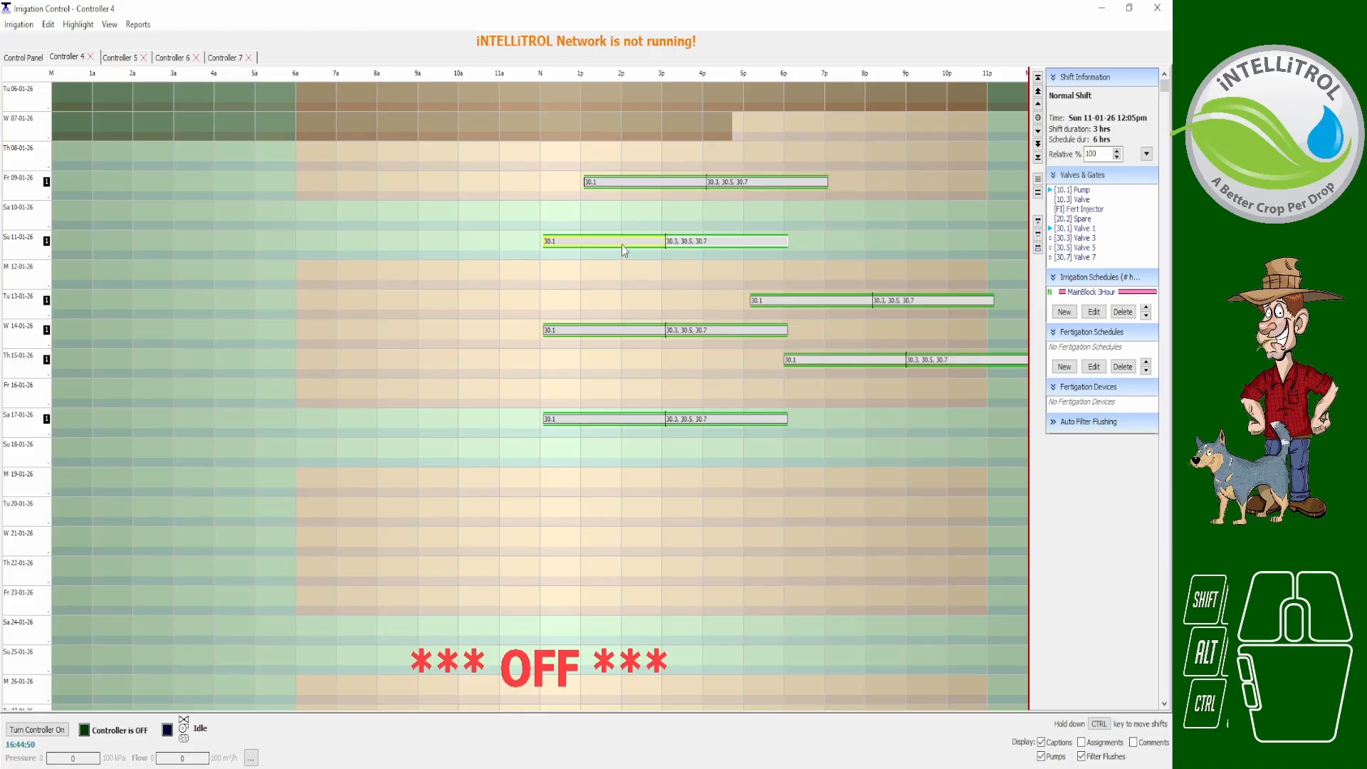
Delete the schedule on Friday 09-01-26 and both shifts of the schedule on Saturday 17-01-26.
{"action": "right_click", "coordinate": [622, 185]}
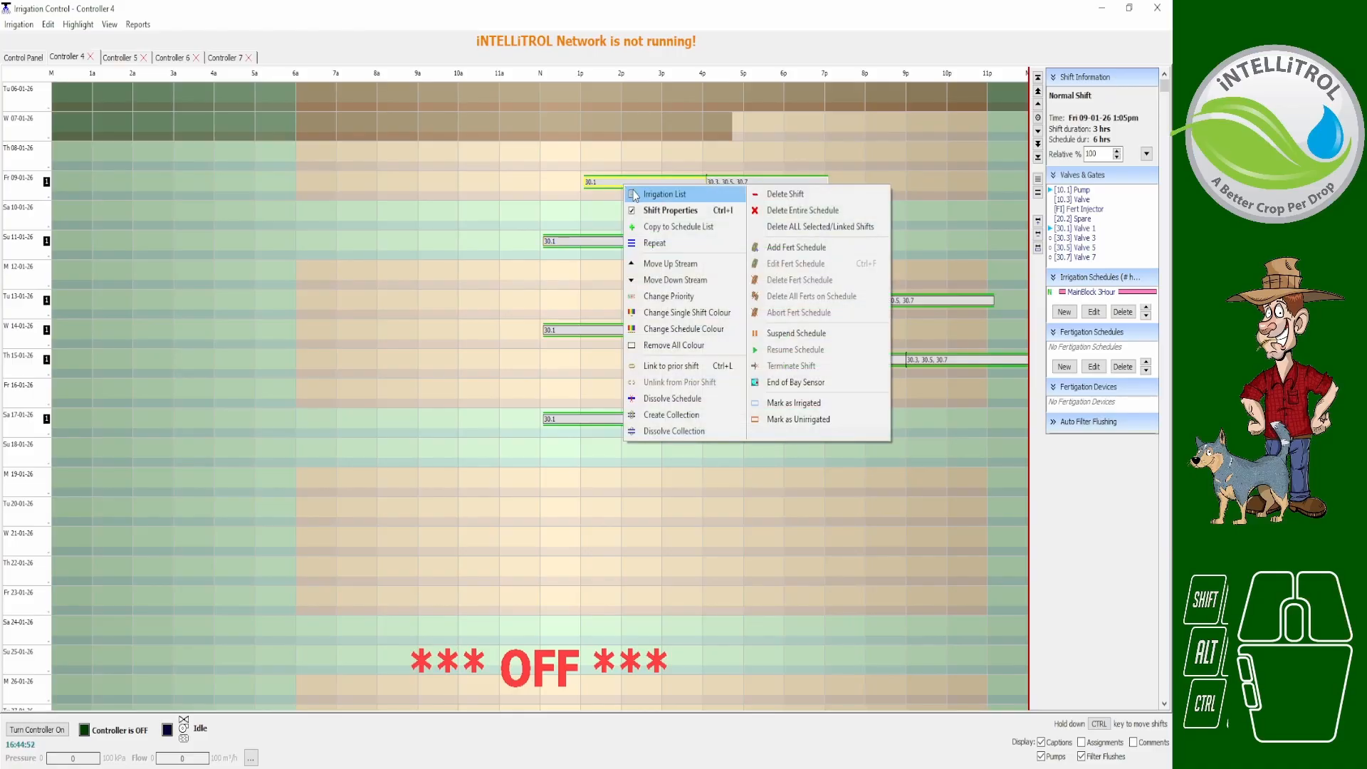
{"action": "left_click", "coordinate": [778, 196]}
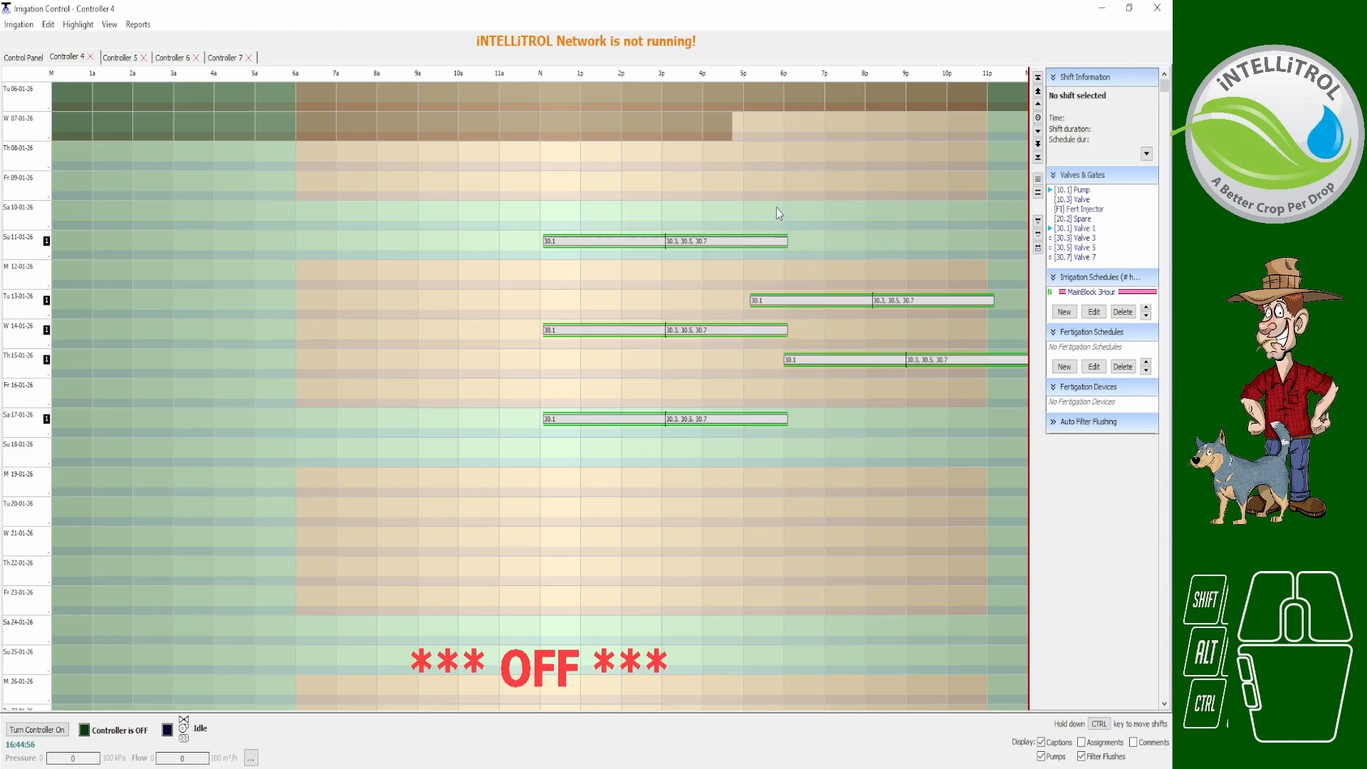
{"action": "right_click", "coordinate": [619, 416]}
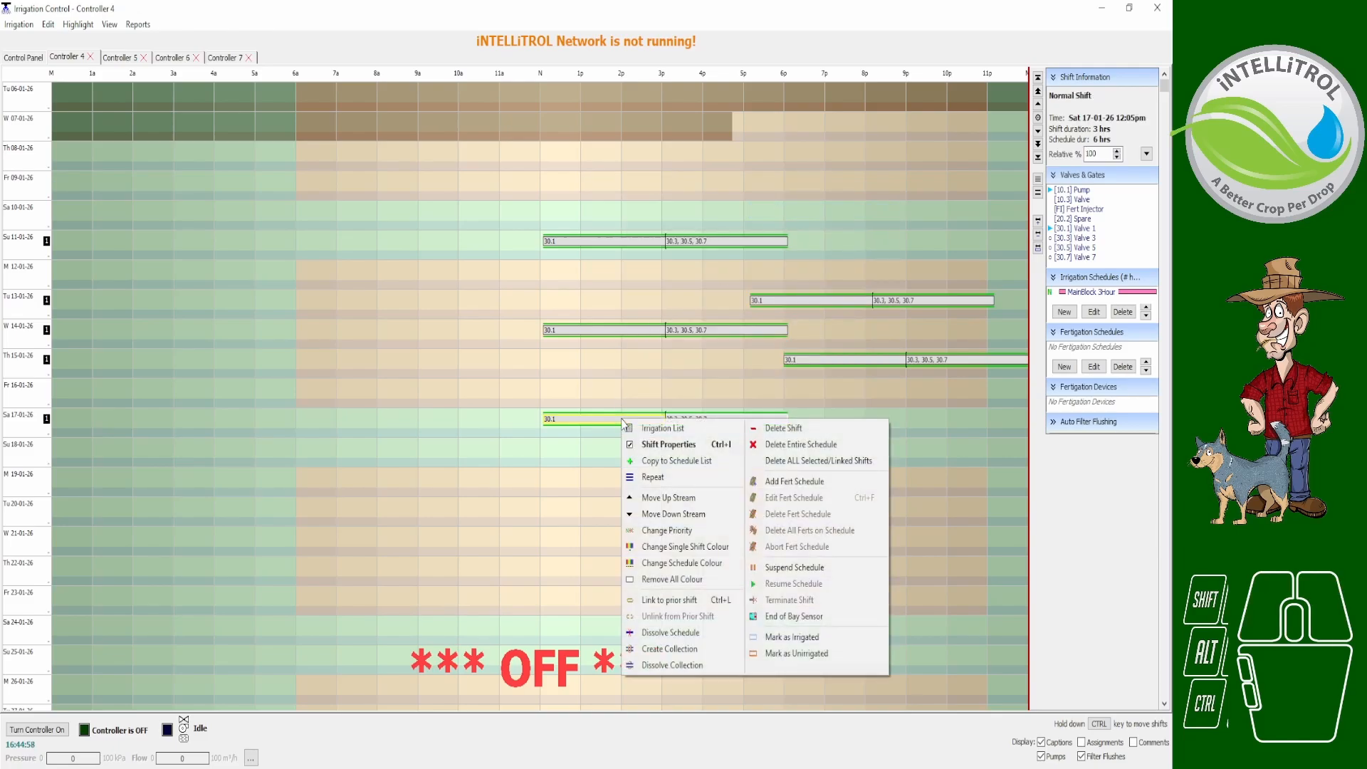
{"action": "left_click", "coordinate": [781, 427]}
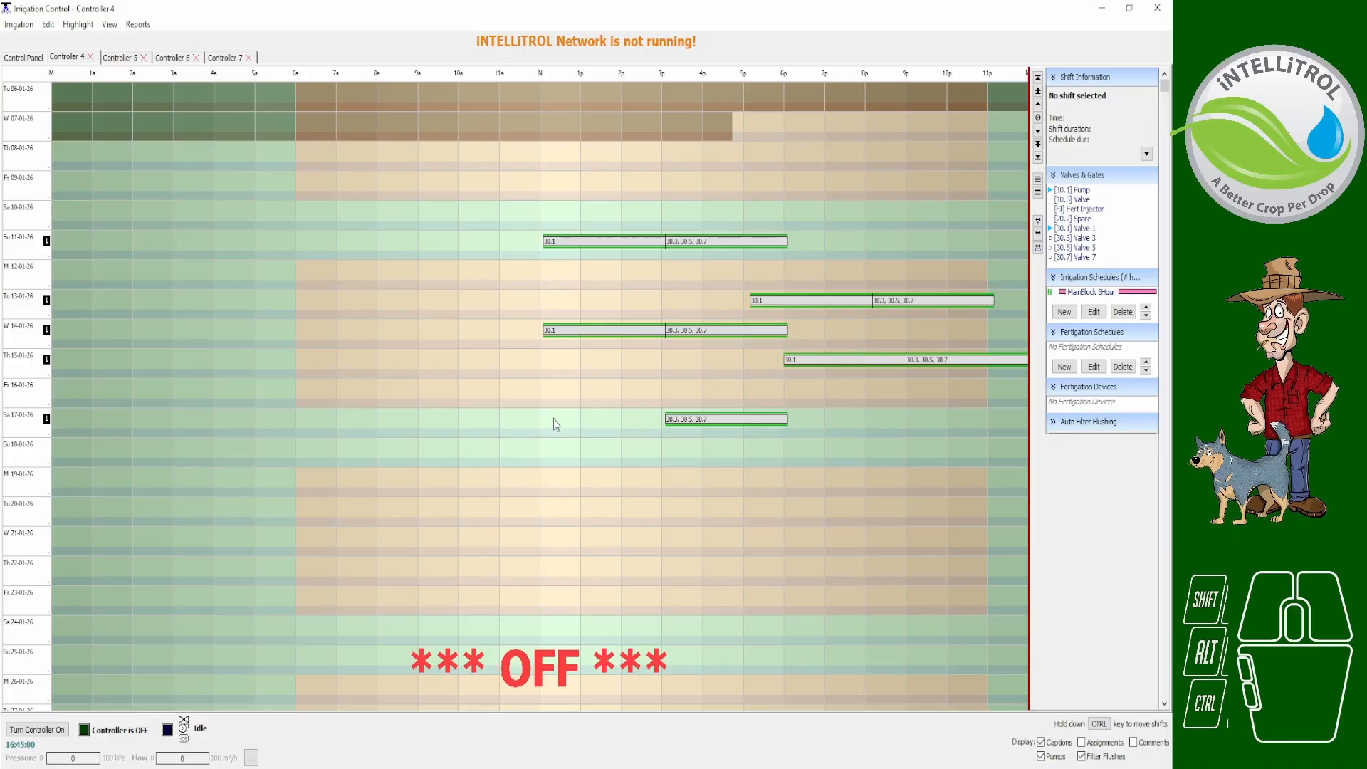
{"action": "right_click", "coordinate": [686, 418]}
{"action": "left_click", "coordinate": [849, 424]}
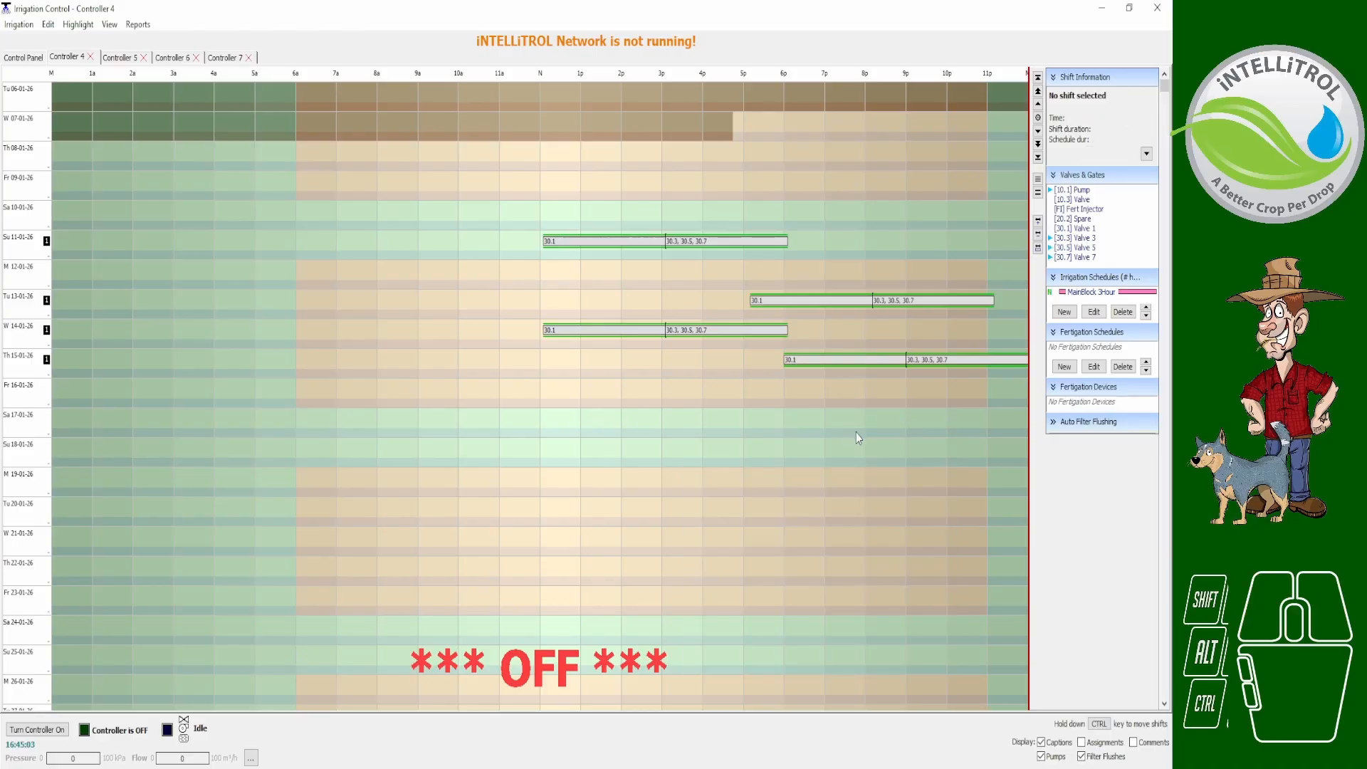
Move the linked shifts on Thursday 15-01-26 to Friday 16-01-26 at 12:00pm.
{"action": "left_click", "coordinate": [823, 359]}
{"action": "key", "text": "ctrl"}
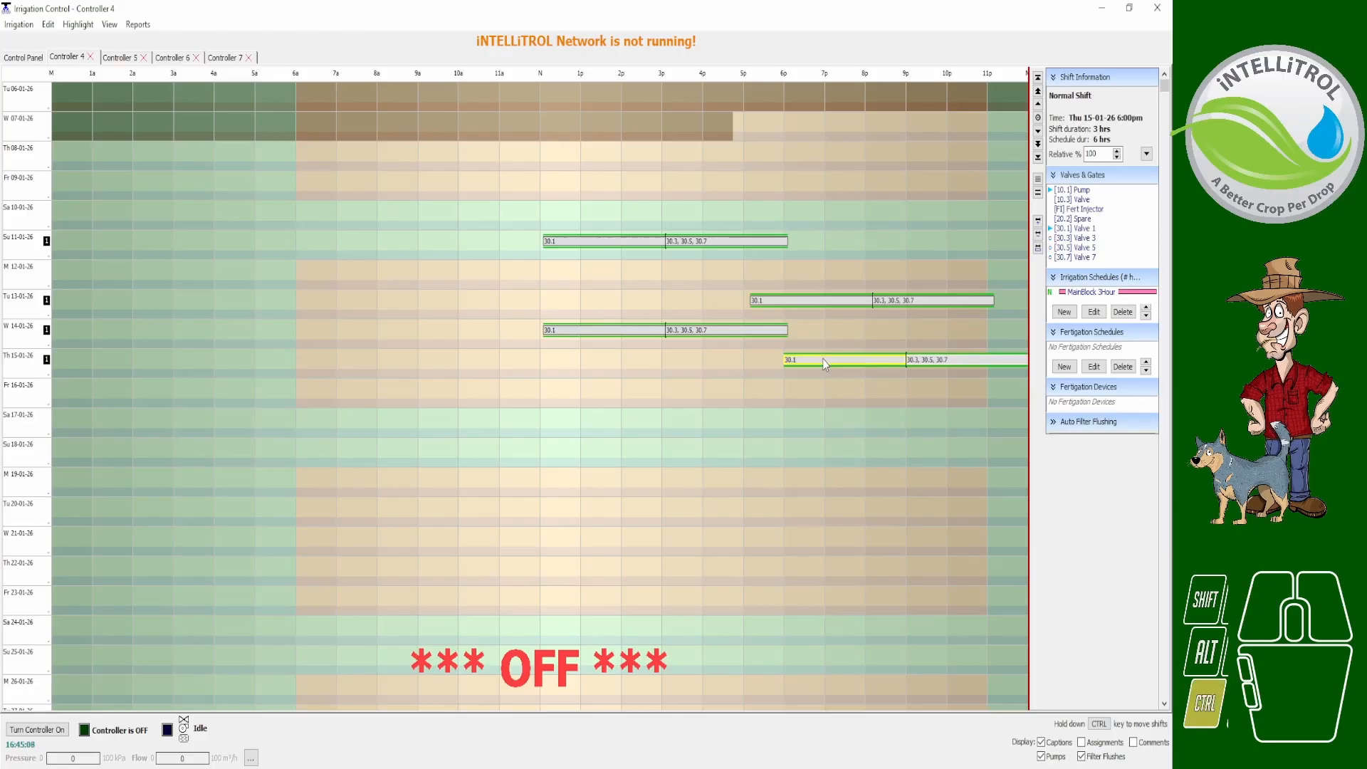
{"action": "mouse_move", "coordinate": [822, 359]}
{"action": "left_mouse_down"}
{"action": "mouse_move", "coordinate": [579, 361]}
{"action": "mouse_move", "coordinate": [587, 383]}
{"action": "left_mouse_up"}
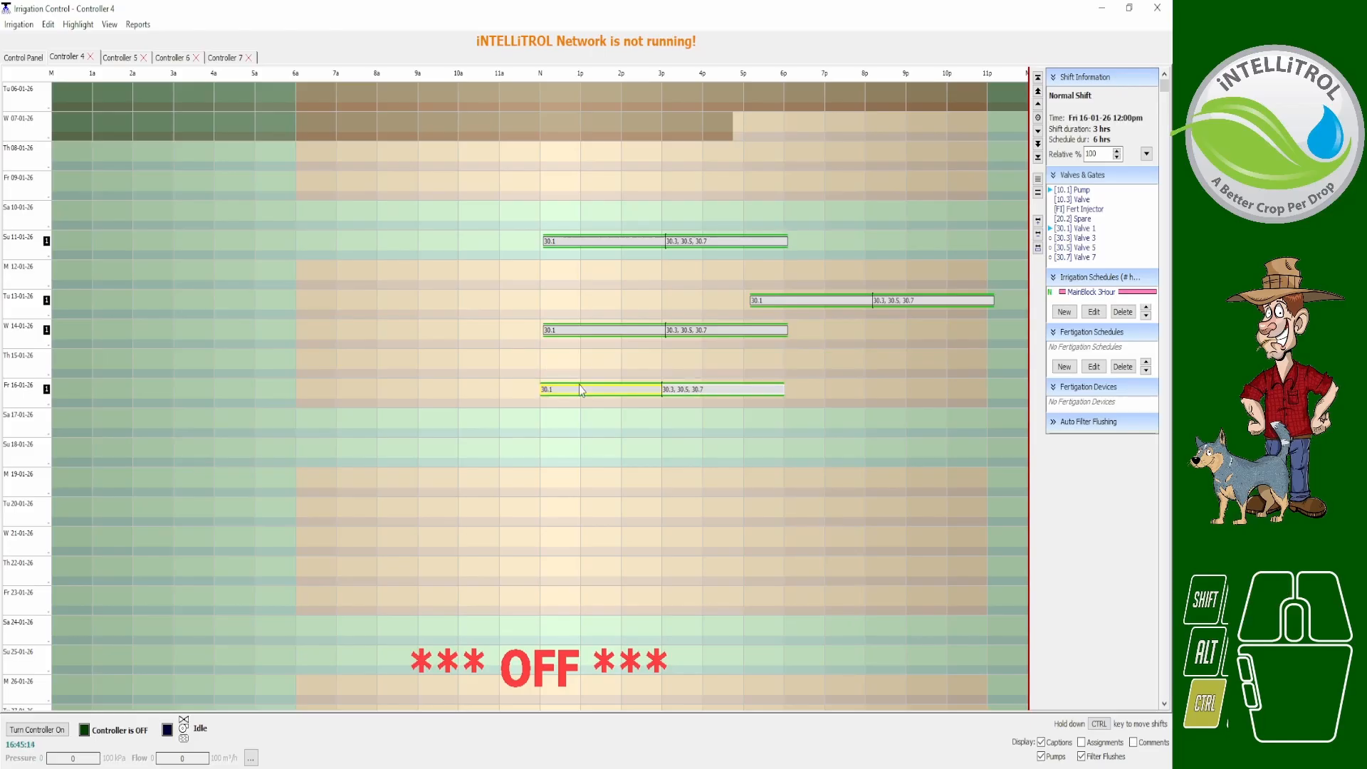
Turn on shift moving, move the Tuesday 13-01-26 schedule to Saturday 17-01-26 at 3:10pm, and turn shift moving off.
{"action": "left_click", "coordinate": [1099, 723]}
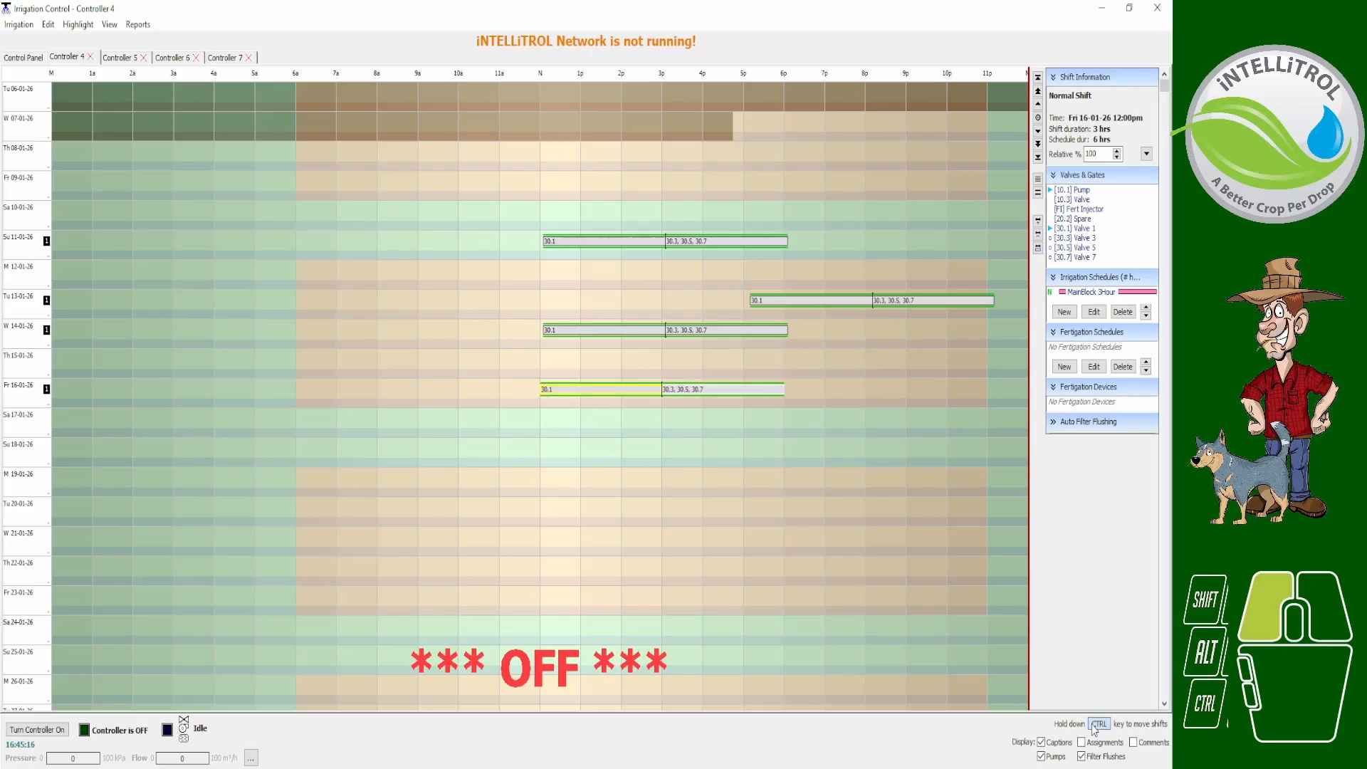
{"action": "left_click", "coordinate": [812, 305]}
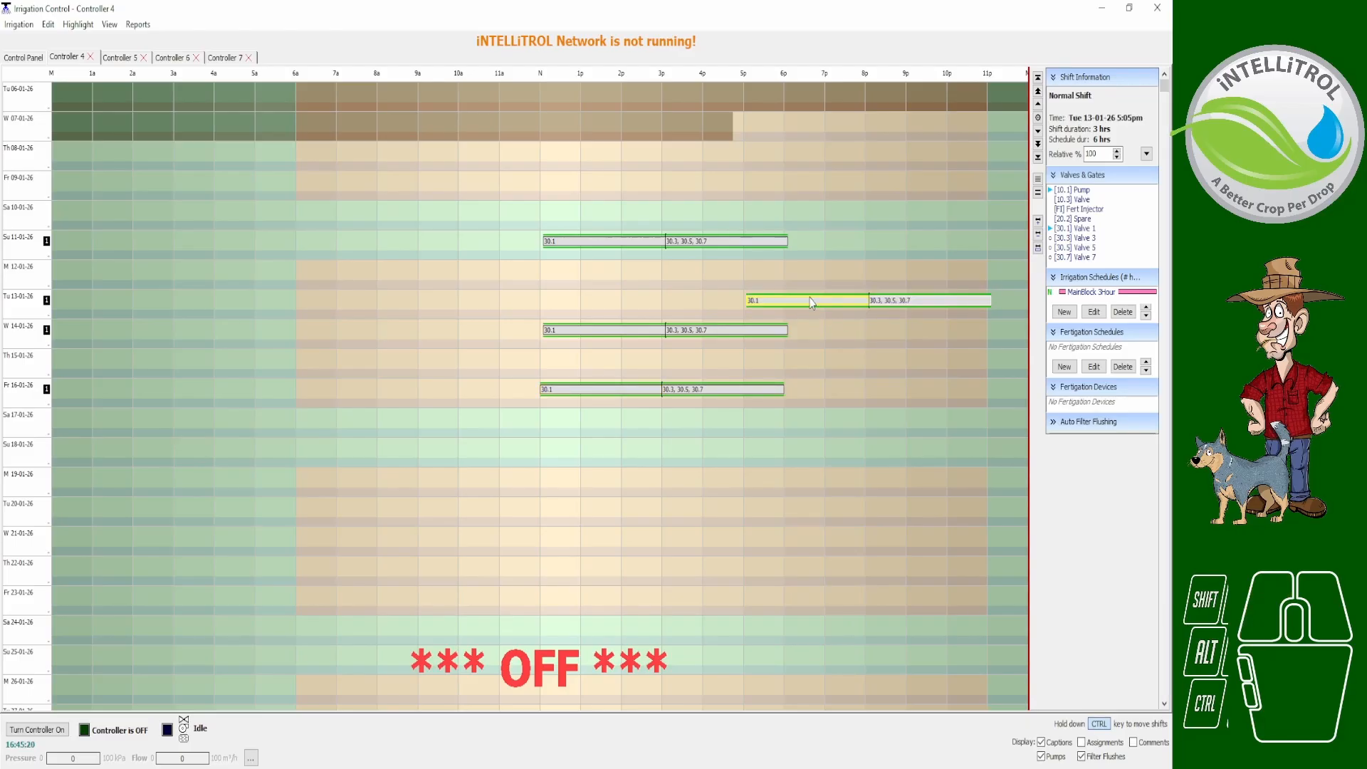
{"action": "left_click_drag", "start_coordinate": [812, 305], "coordinate": [721, 418]}
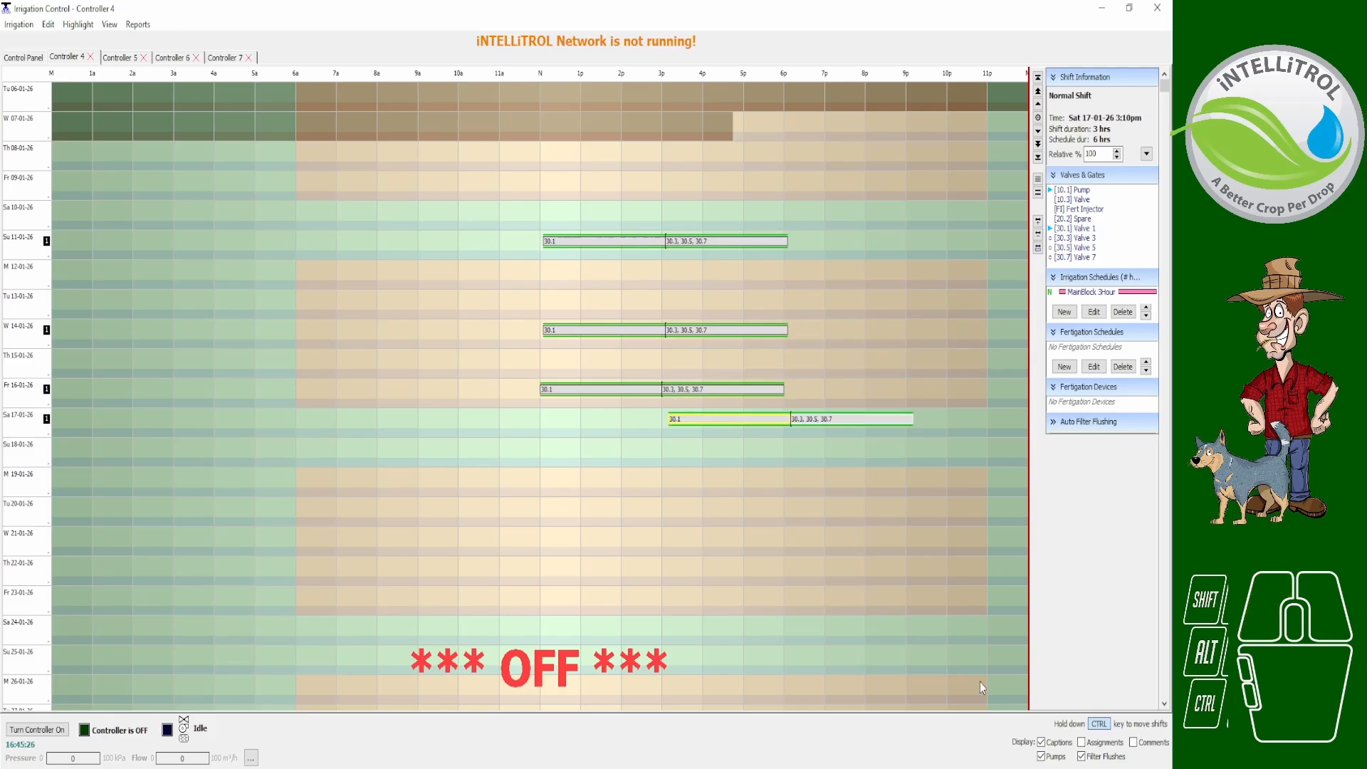
{"action": "left_click", "coordinate": [1091, 724]}
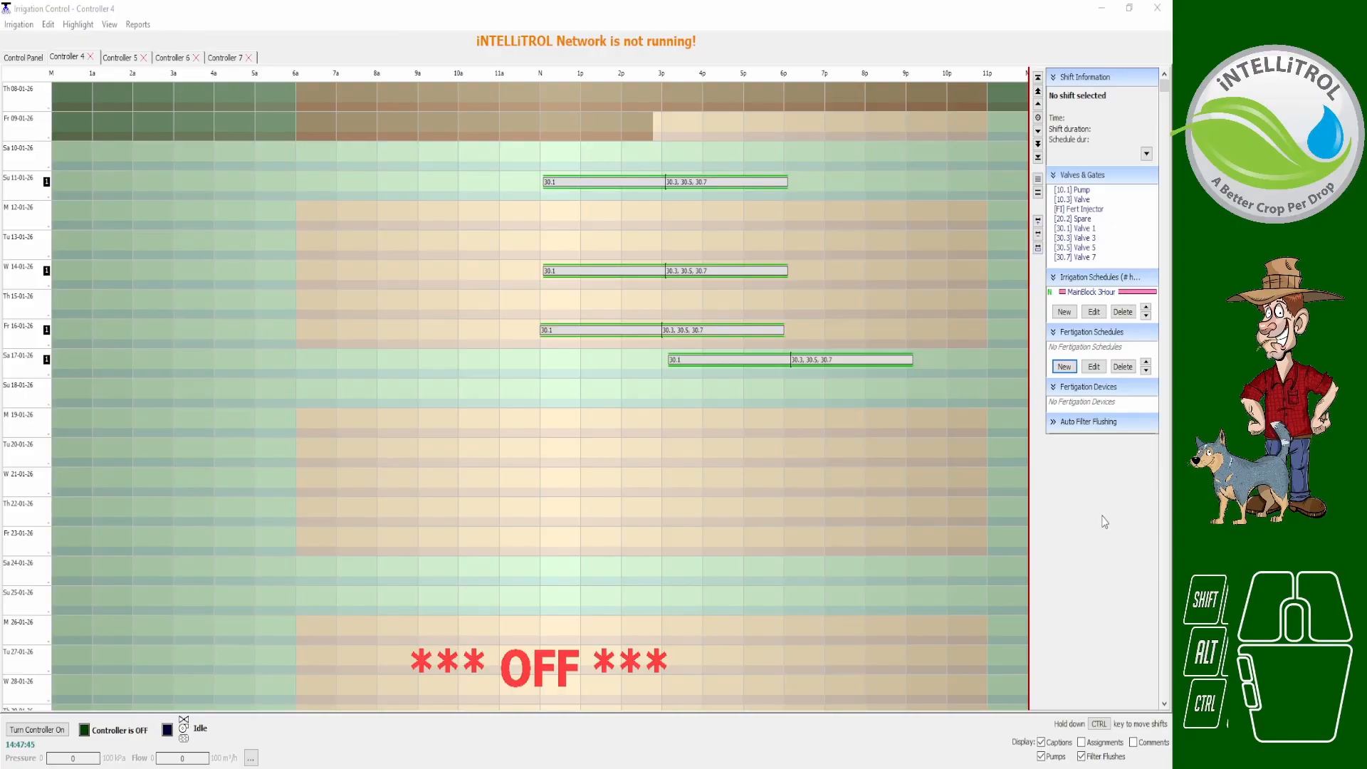
Set the duration of the Valve 1 shift on Sunday 11-01-26 to 2 hours.
{"action": "right_click", "coordinate": [613, 181]}
{"action": "left_click", "coordinate": [629, 204]}
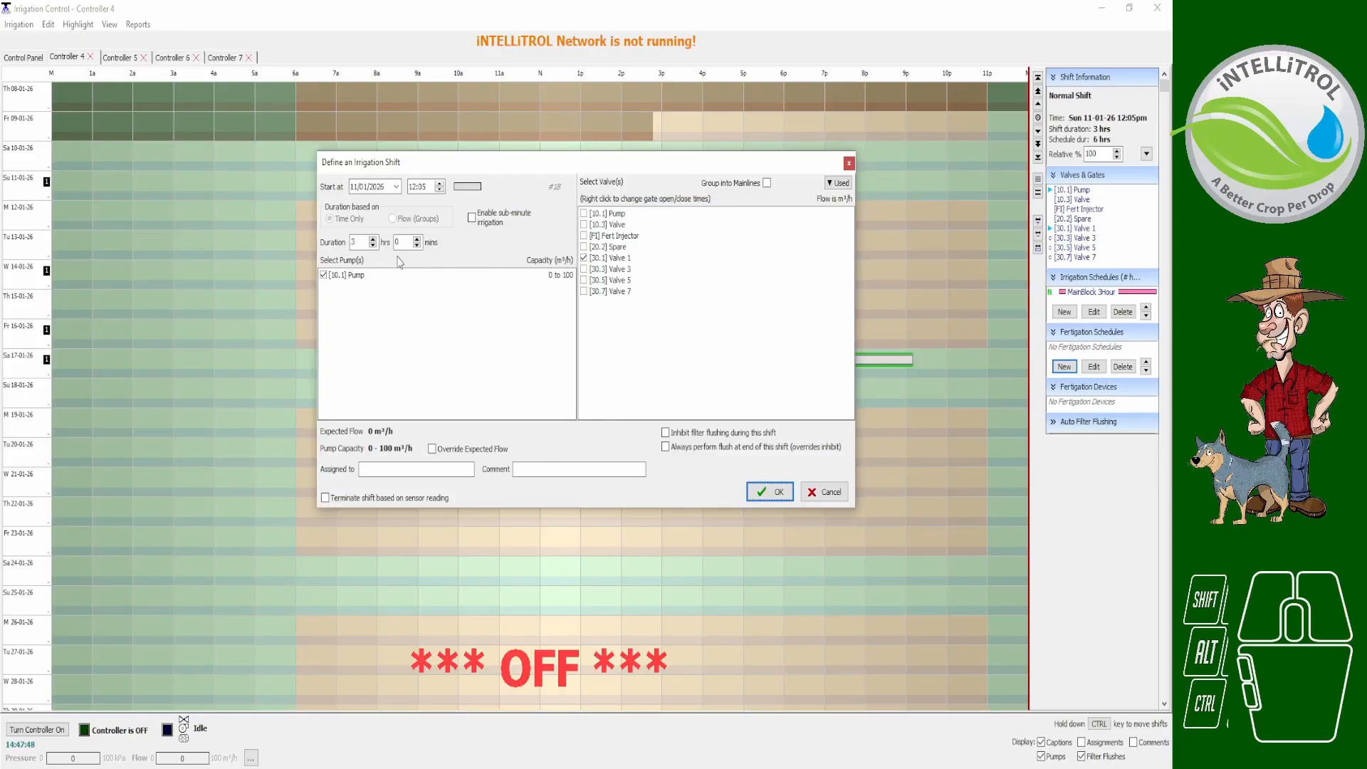
{"action": "left_click", "coordinate": [351, 243]}
{"action": "type", "text": "2"}
{"action": "left_click", "coordinate": [768, 493]}
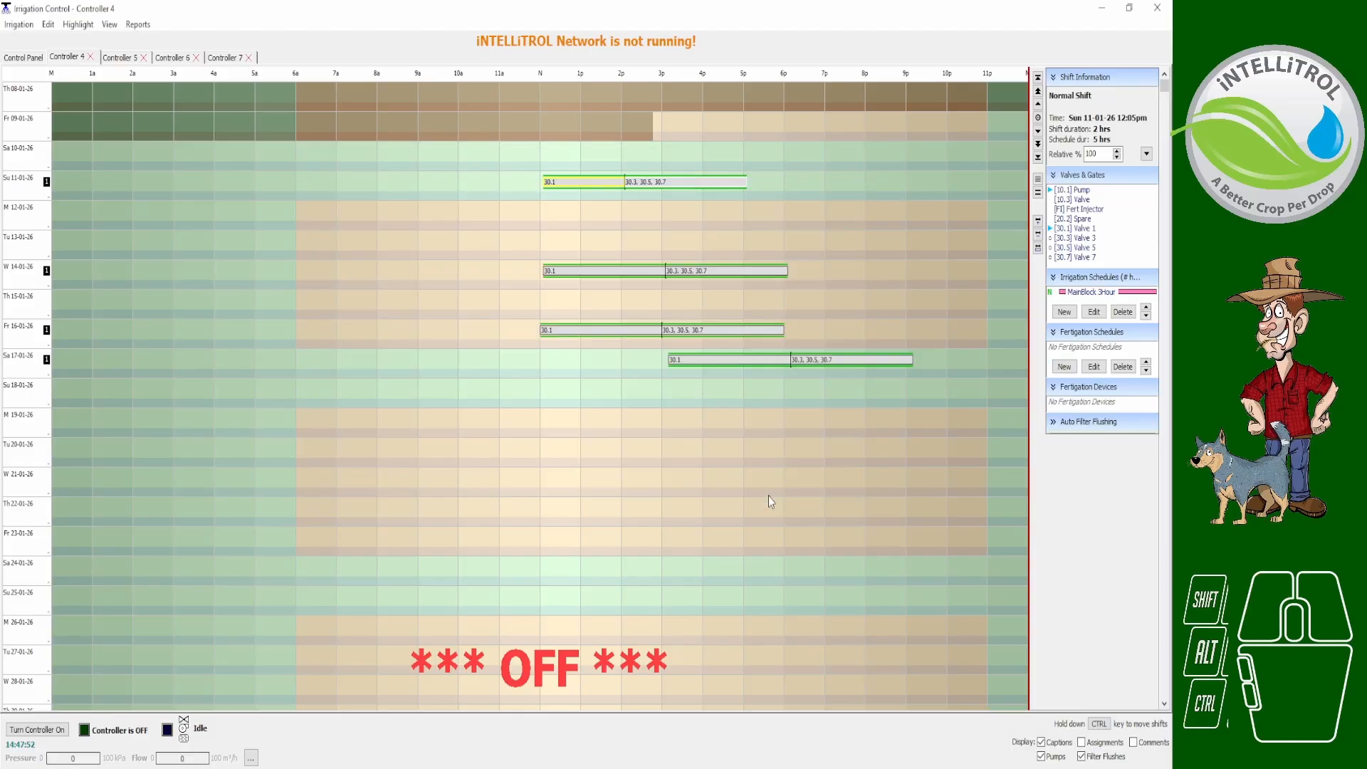
Edit the pre-defined MainBlock 3Hour schedule and set its Valve 1 shift's duration to 4 hours.
{"action": "left_click", "coordinate": [1096, 291]}
{"action": "left_click", "coordinate": [1094, 312]}
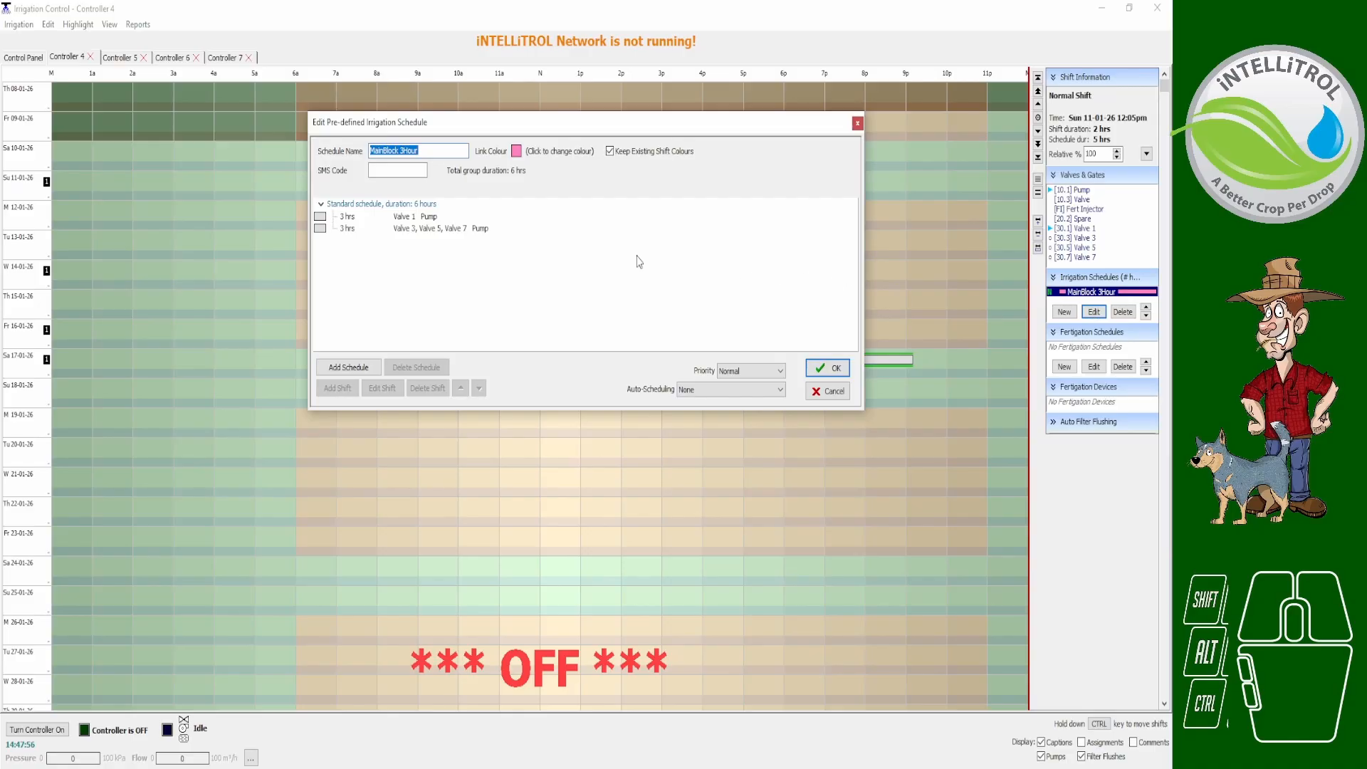
{"action": "left_click", "coordinate": [346, 218]}
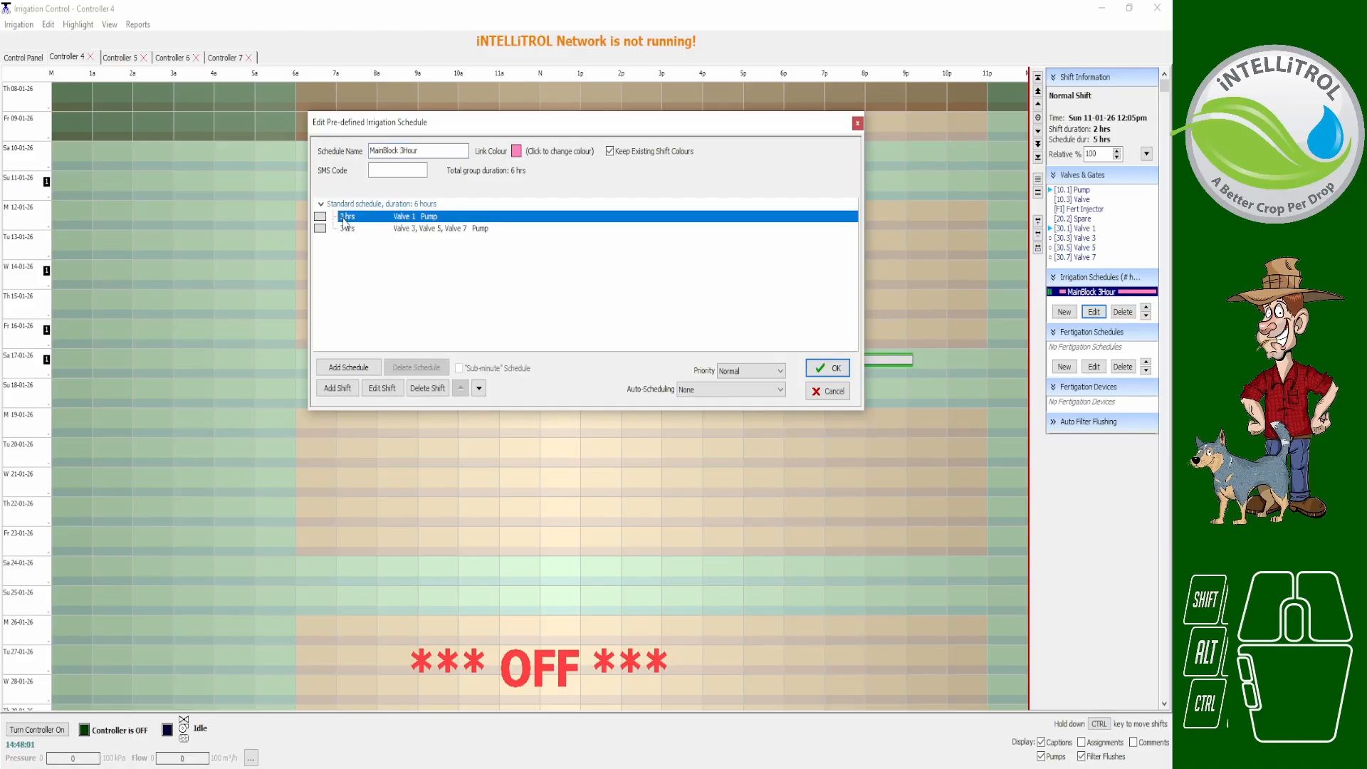
{"action": "left_click", "coordinate": [382, 388]}
{"action": "double_click", "coordinate": [351, 120]}
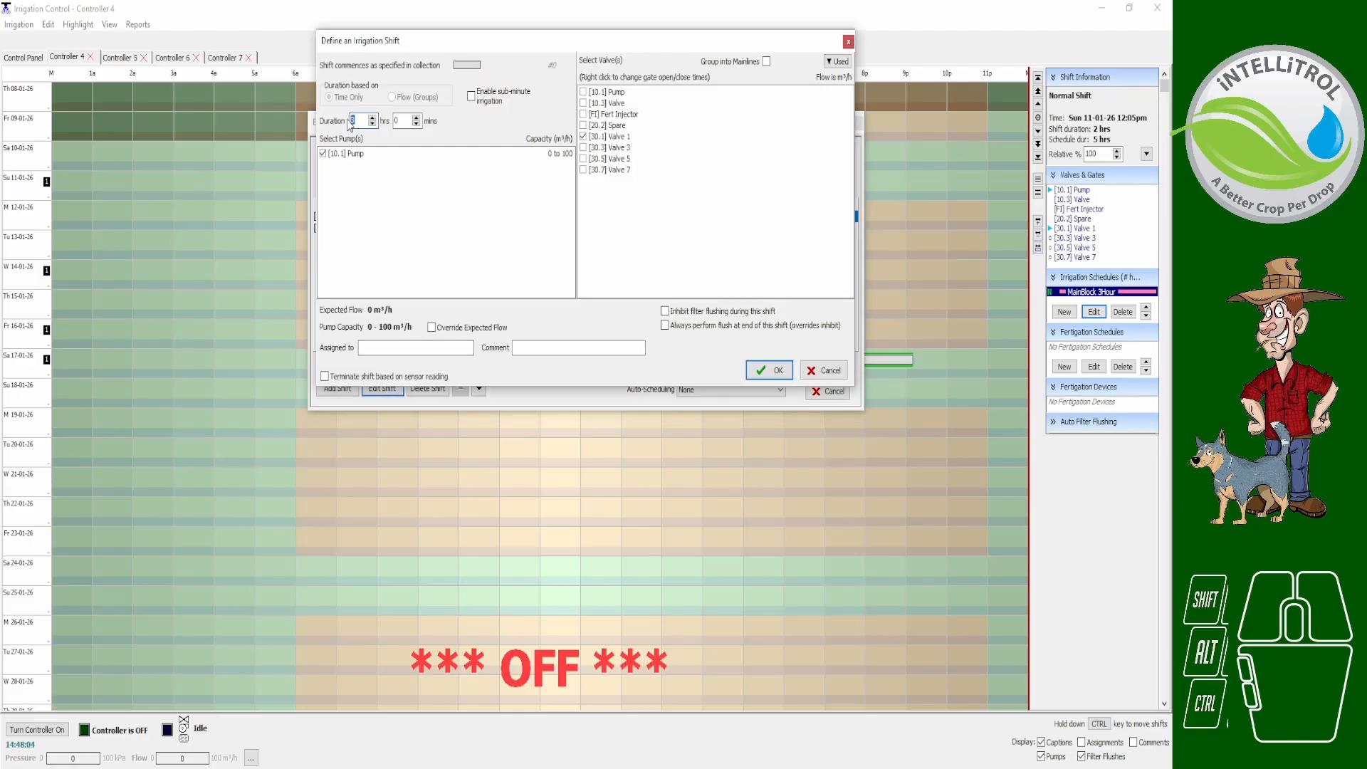
{"action": "type", "text": "4"}
{"action": "left_click", "coordinate": [750, 370]}
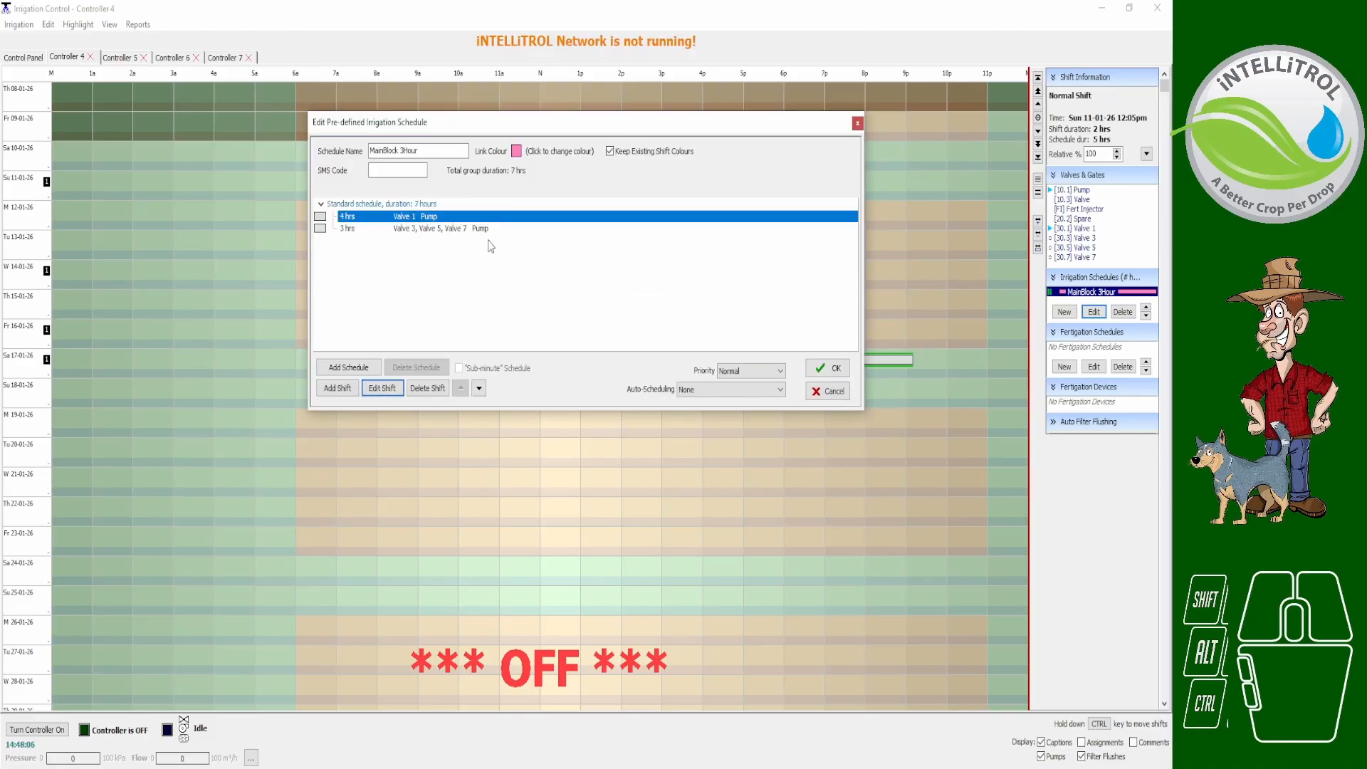
Set the duration of the schedule's Valves 3, 5 and 7 shift to 4 hours and save the pre-defined schedule.
{"action": "left_click", "coordinate": [343, 230]}
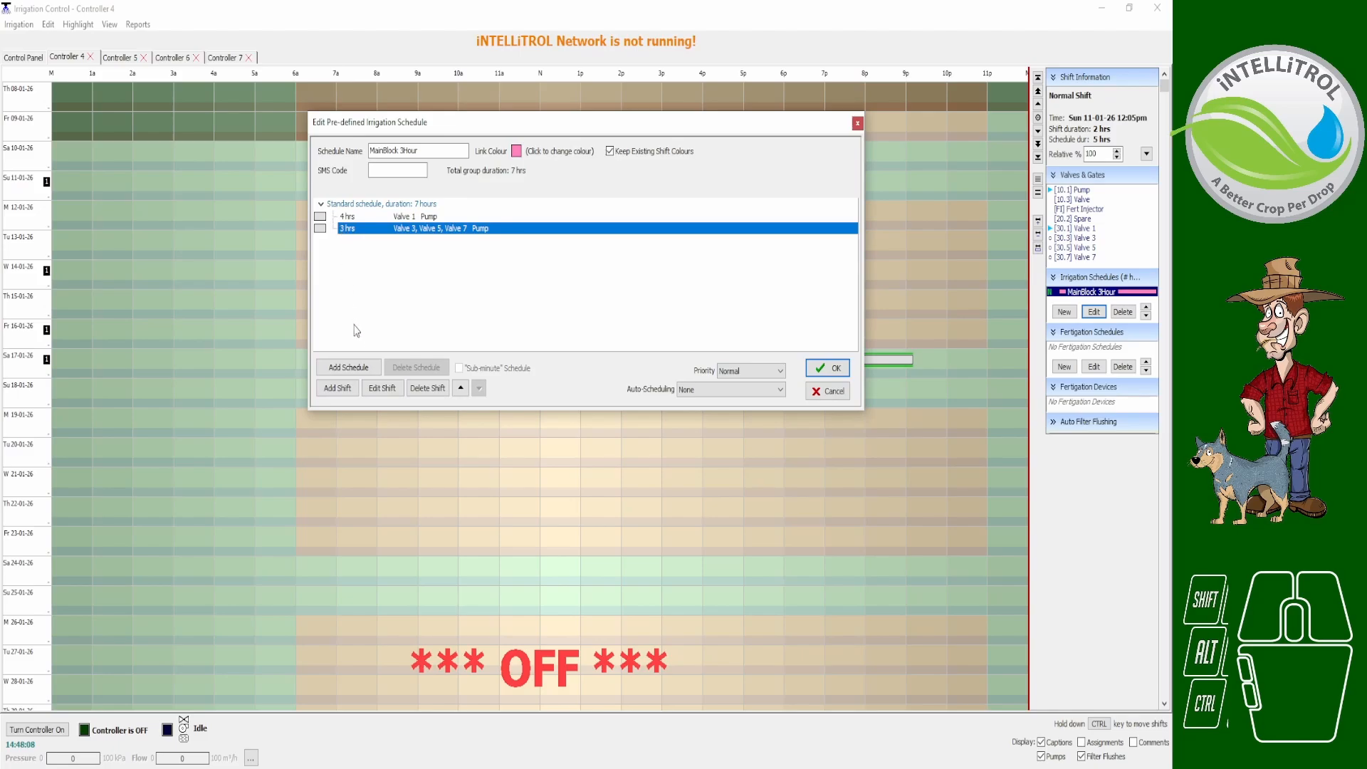
{"action": "left_click", "coordinate": [382, 387]}
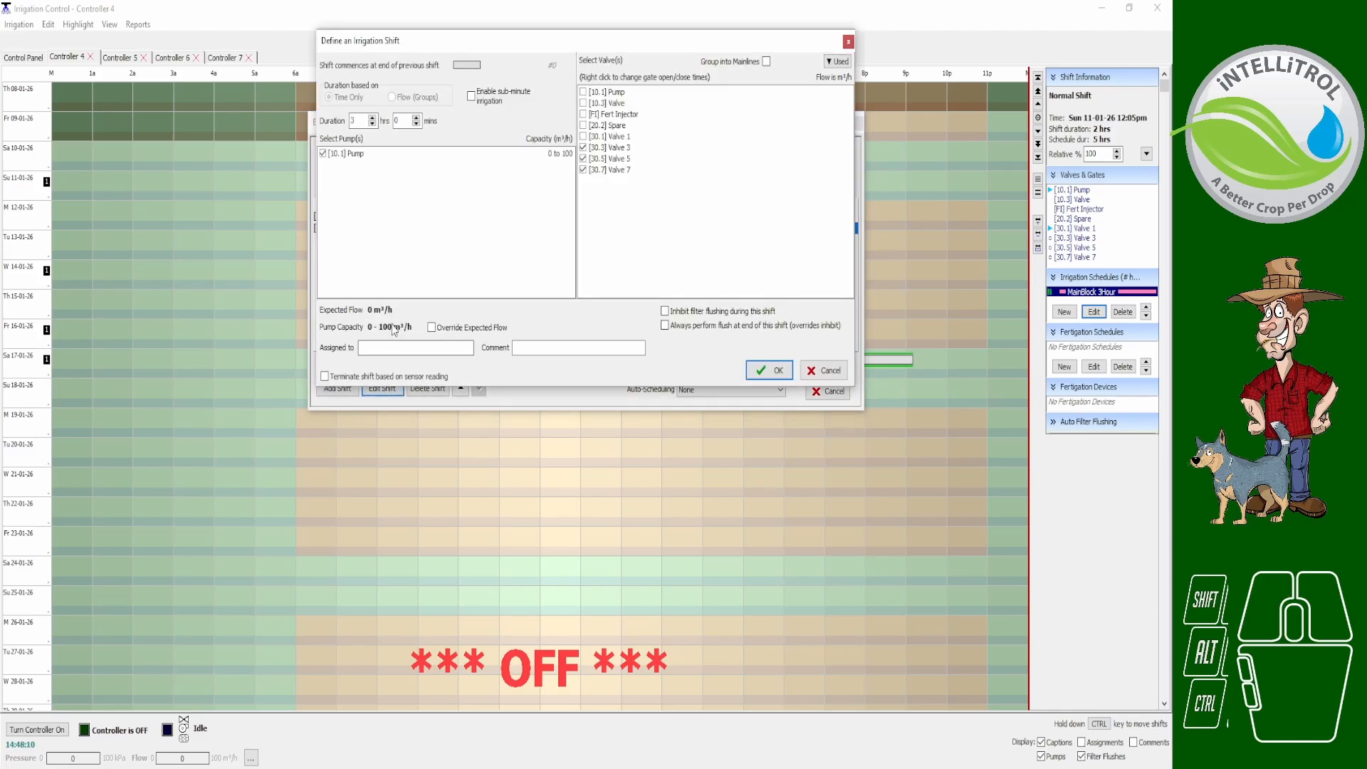
{"action": "double_click", "coordinate": [353, 121]}
{"action": "type", "text": "4"}
{"action": "left_click", "coordinate": [769, 370]}
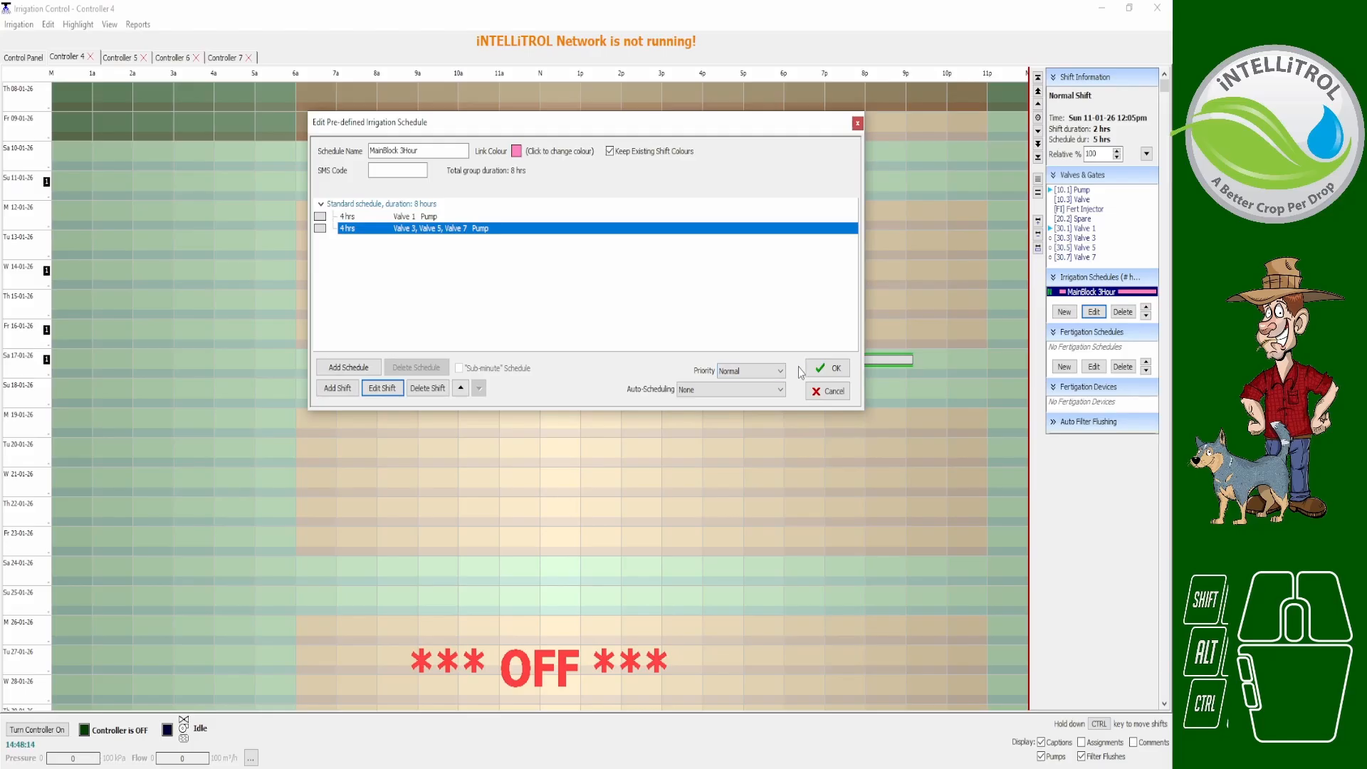
{"action": "left_click", "coordinate": [819, 368]}
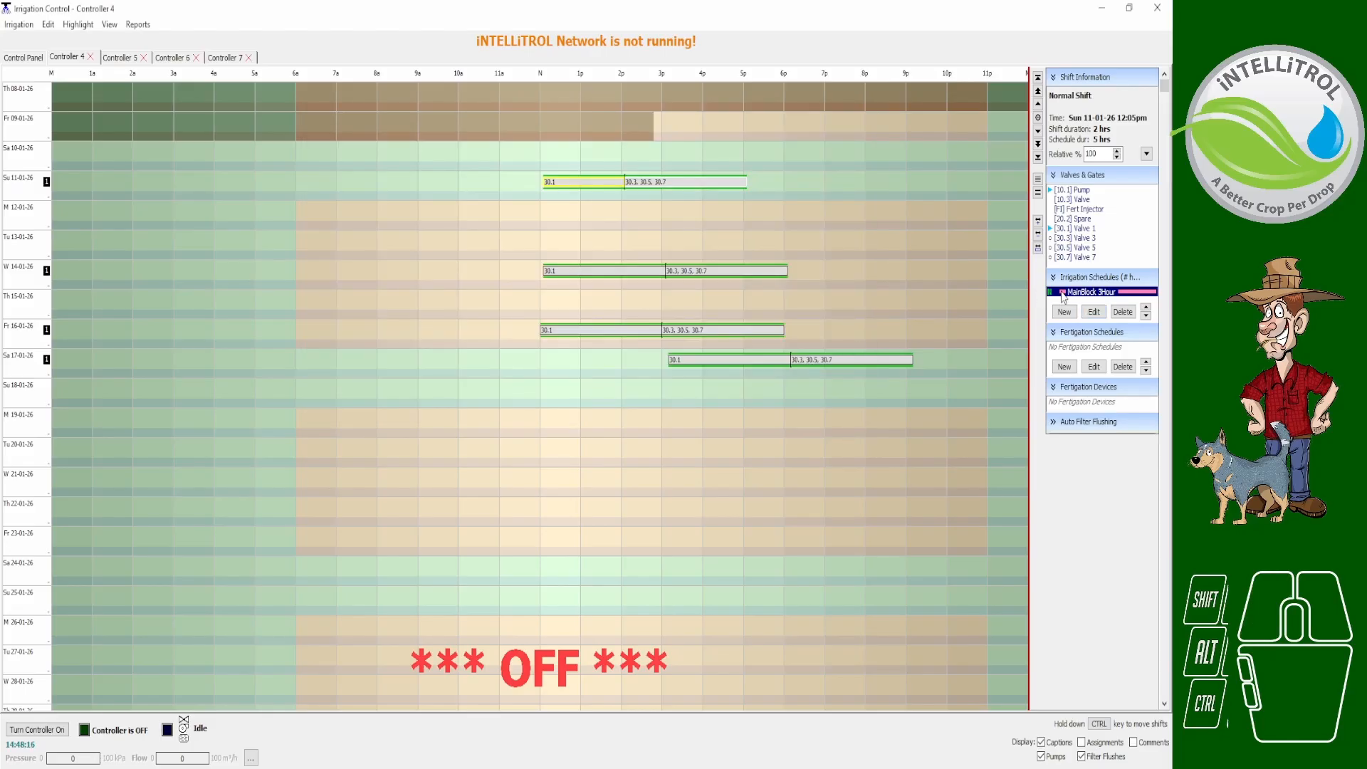
Place the edited MainBlock 3Hour schedule on the calendar on Sunday 18-01-26 at 12:05pm.
{"action": "left_click_drag", "start_coordinate": [1065, 296], "coordinate": [545, 397]}
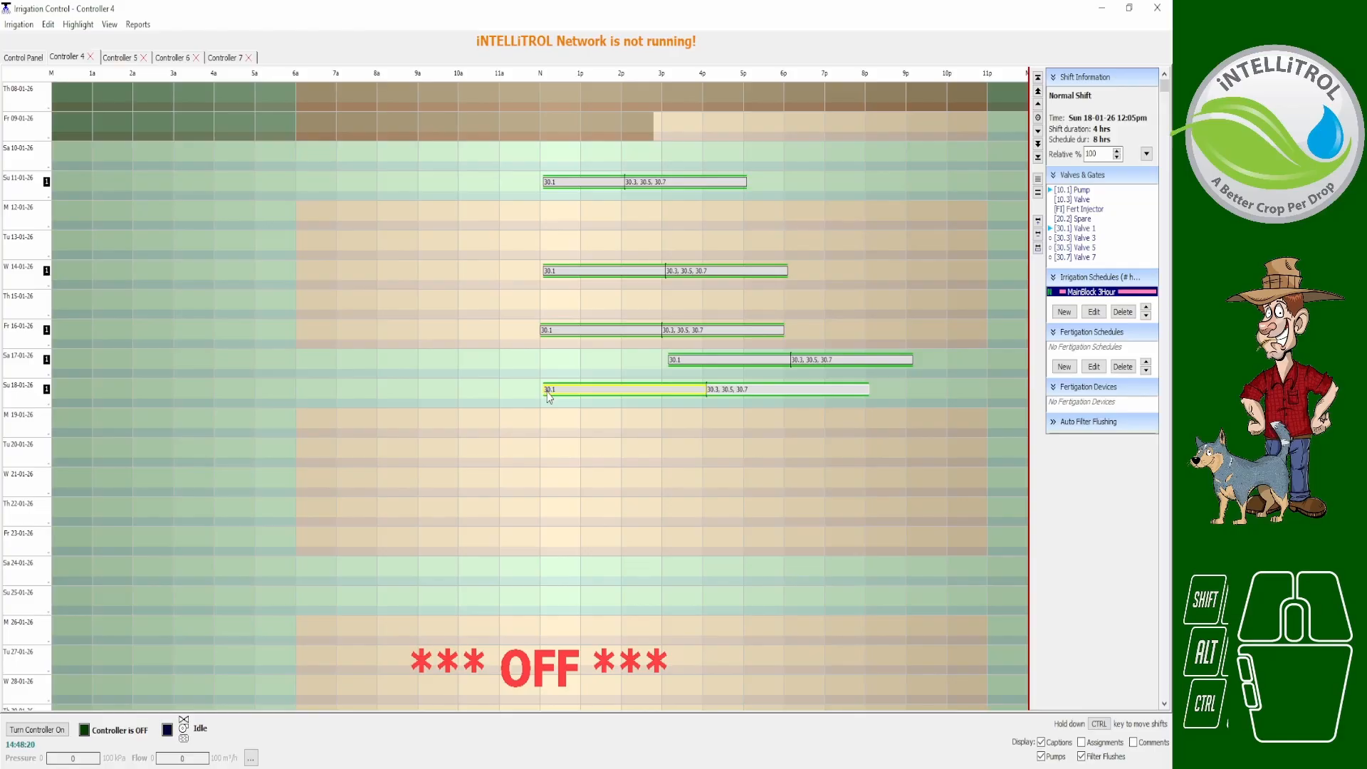